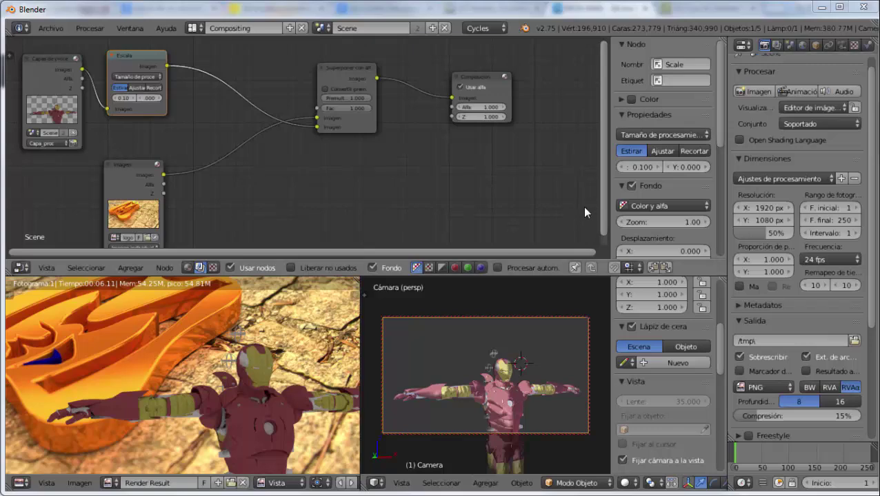
Switch the screen layout from Compositing to Default to show the finished Iron Man render.
left_click(194, 28)
left_click(210, 86)
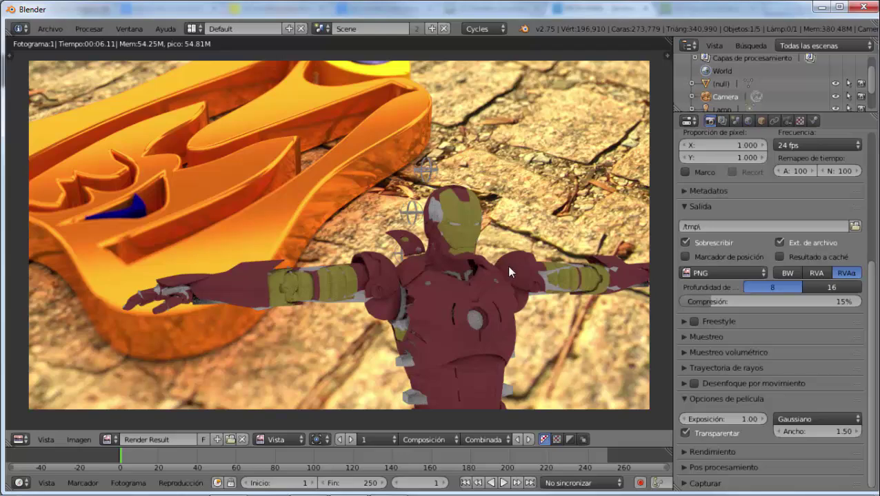
Show the camera view, then orbit and dolly the camera close on Iron Man's chest and helmet.
key("Escape")
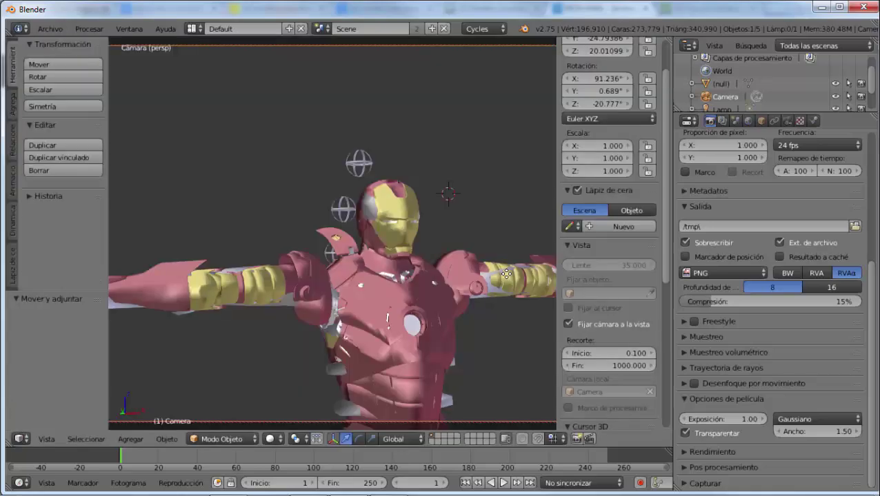
mouse_move(506, 273)
middle_mouse_down()
mouse_move(359, 259)
mouse_move(301, 275)
middle_mouse_up()
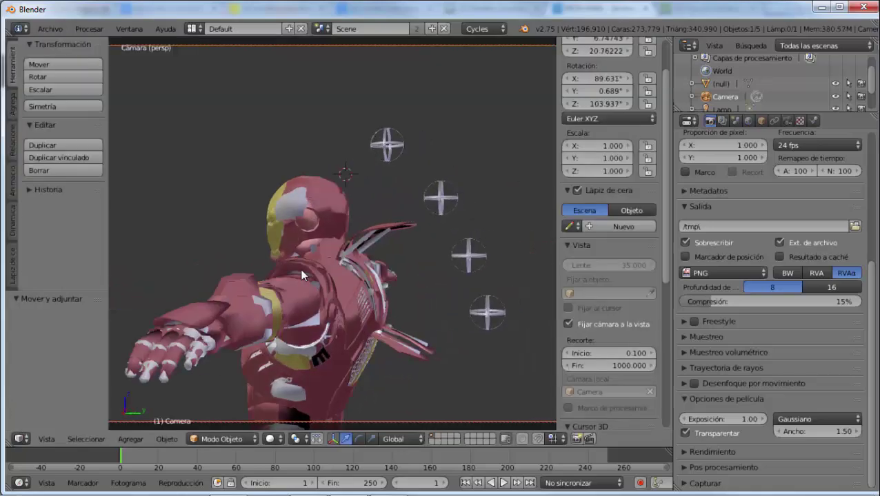
scroll(303, 275, "down", 2)
scroll(340, 275, "down", 2)
scroll(340, 274, "up", 2)
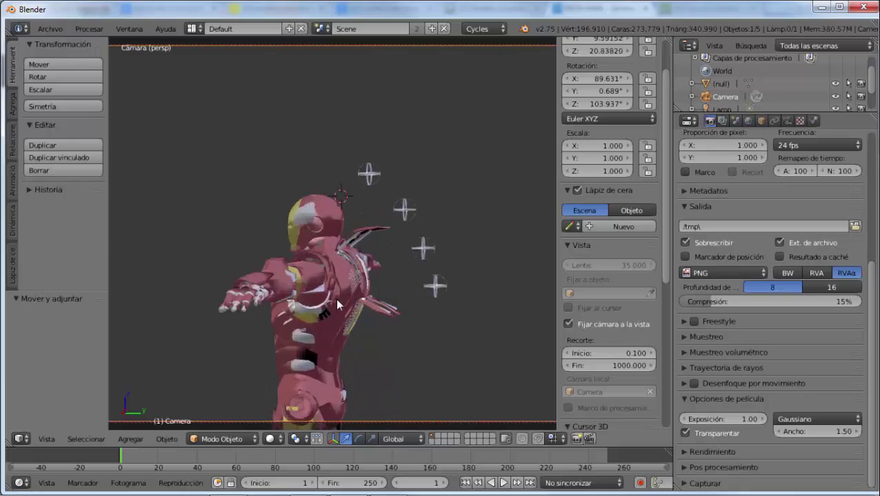
mouse_move(284, 306)
middle_mouse_down()
mouse_move(375, 303)
mouse_move(461, 315)
middle_mouse_up()
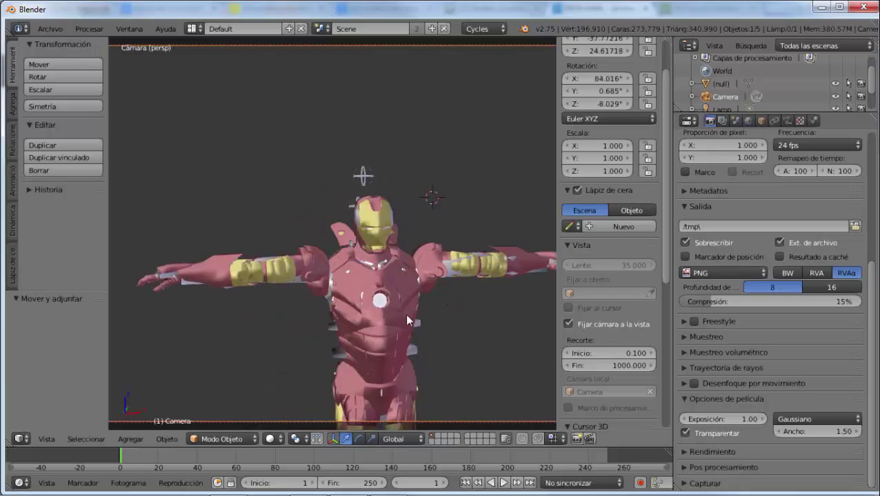
scroll(390, 316, "up", 3)
middle_click_drag(389, 316, 481, 308)
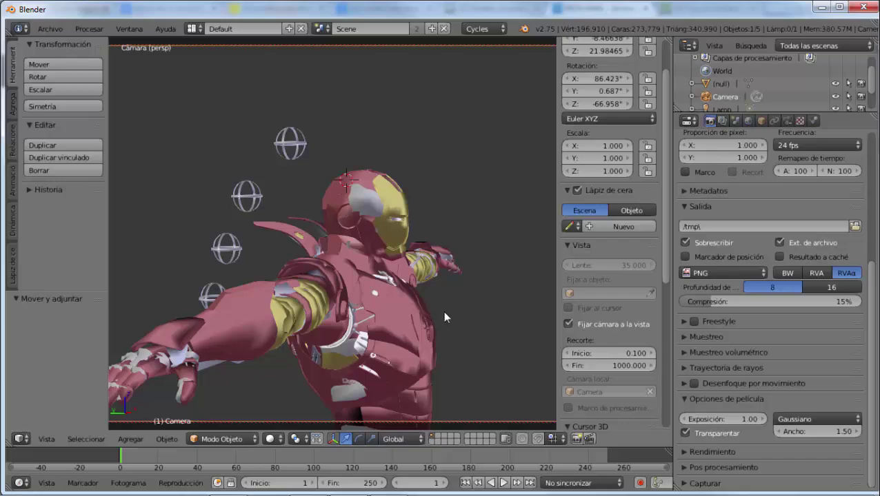
mouse_move(355, 331)
middle_mouse_down()
mouse_move(409, 325)
mouse_move(381, 312)
mouse_move(417, 324)
mouse_move(289, 319)
middle_mouse_up()
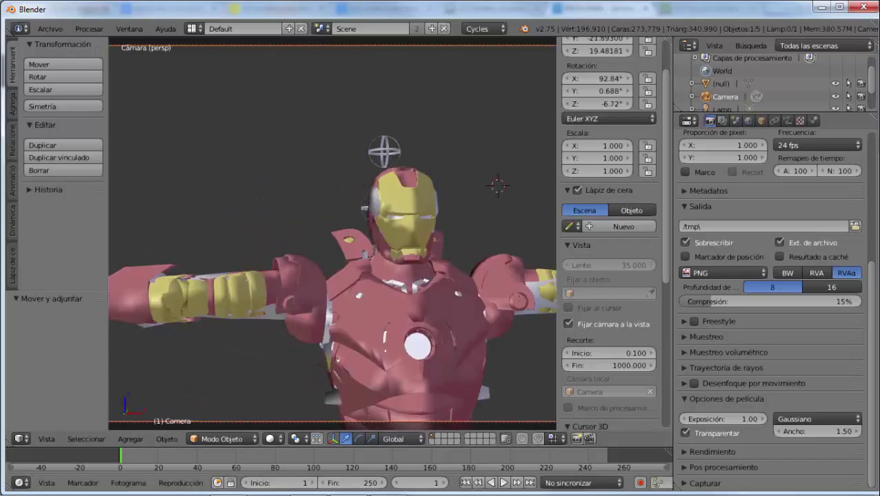
left_click(308, 484)
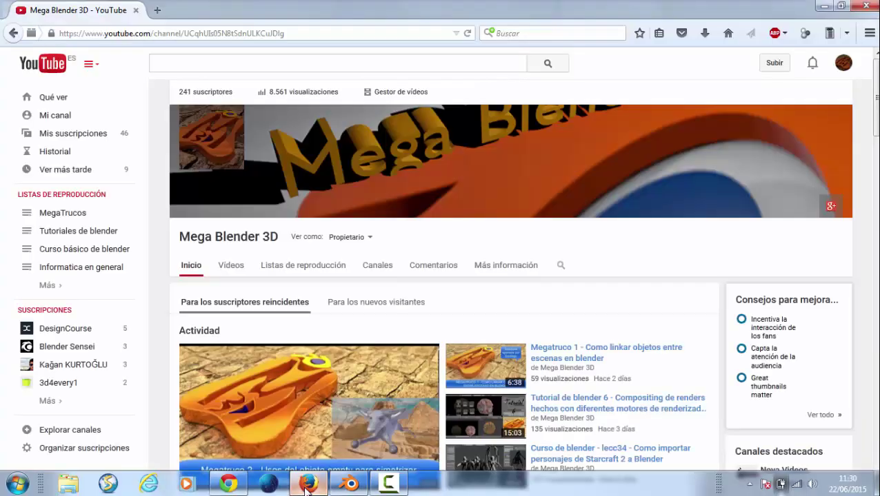
left_click(307, 485)
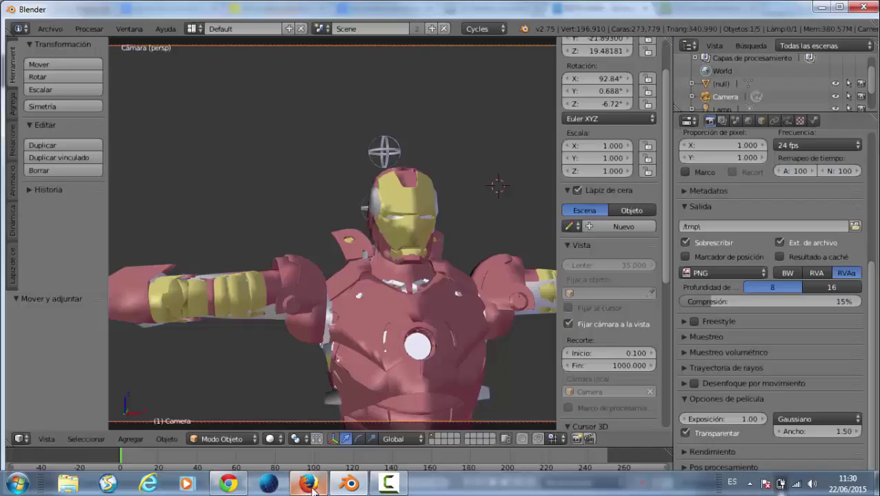
left_click(223, 486)
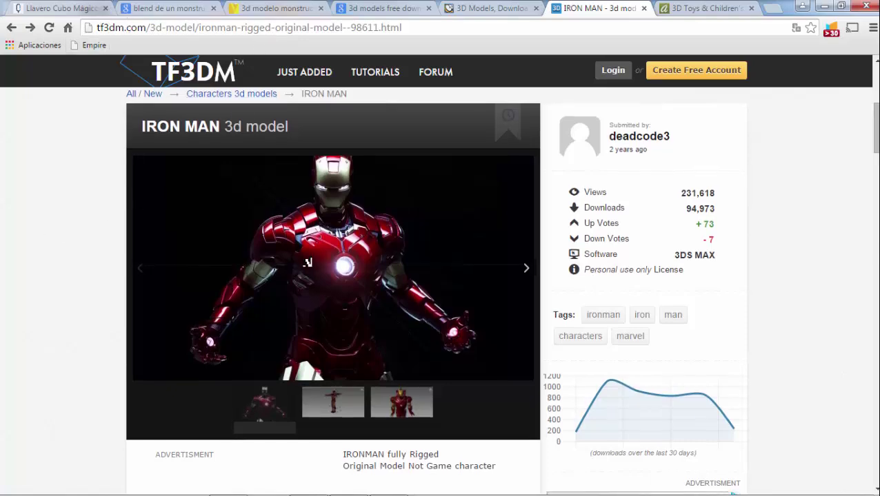
scroll(351, 226, "down", 5)
scroll(354, 249, "down", 2)
scroll(369, 281, "down", 1)
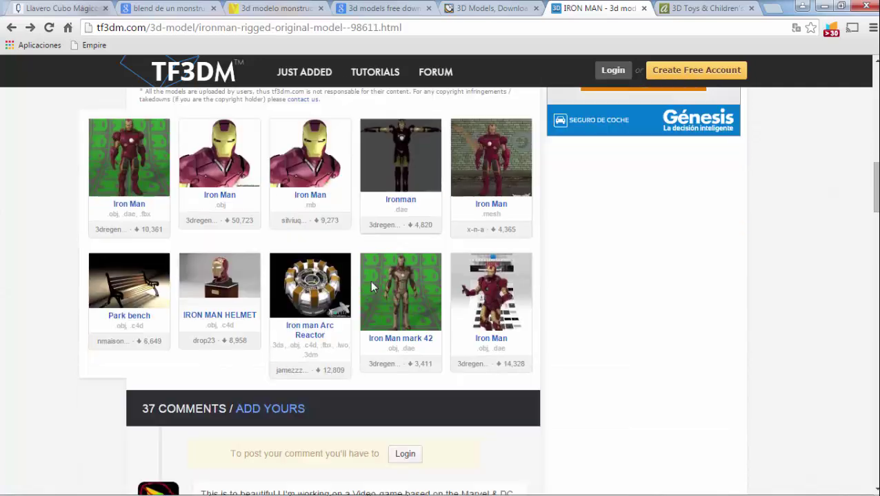
scroll(373, 287, "down", 1)
scroll(373, 288, "up", 1)
scroll(372, 282, "up", 4)
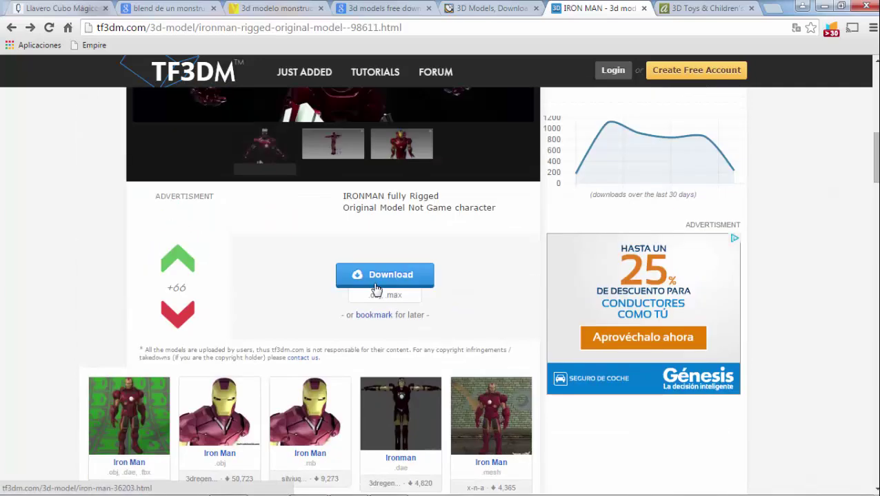
scroll(376, 289, "up", 3)
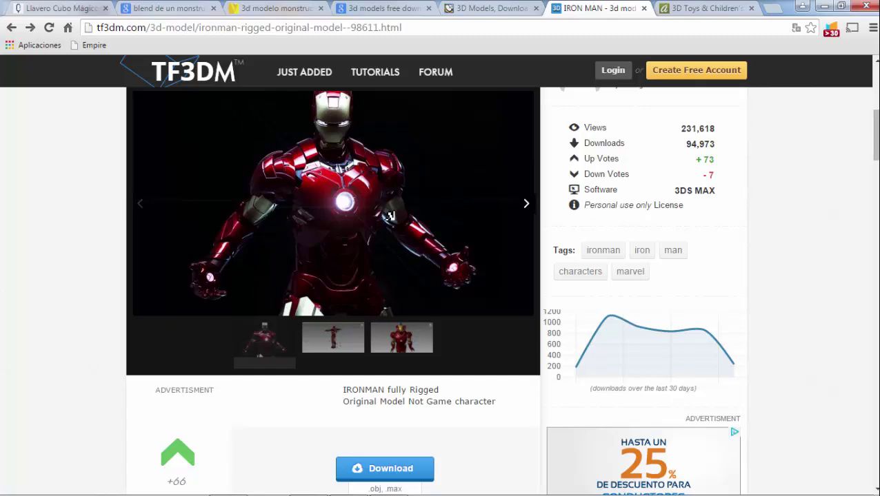
scroll(389, 216, "up", 2)
scroll(341, 235, "down", 6)
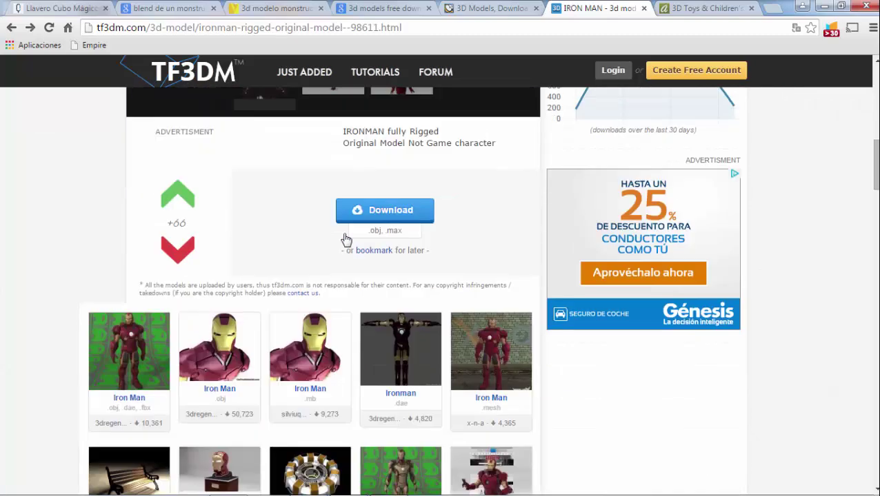
scroll(346, 239, "up", 4)
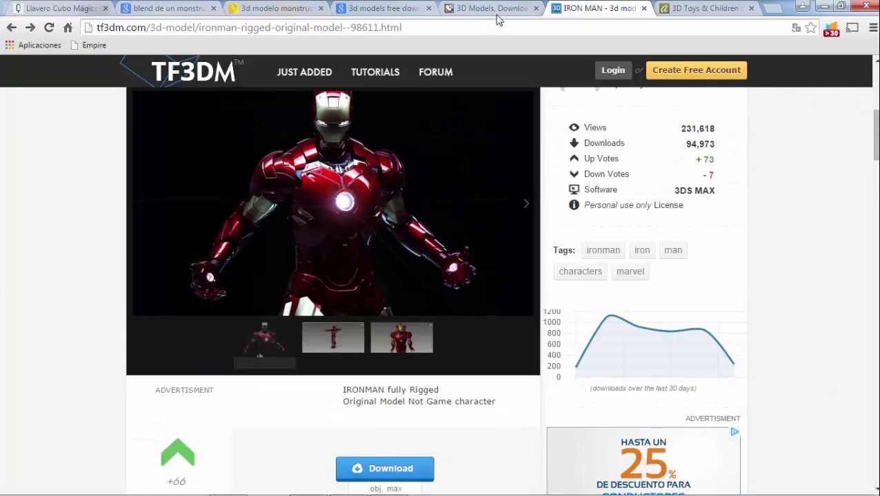
Dolly out, orbit and pan the camera to face Iron Man straight on, helmet to thighs.
left_click(344, 480)
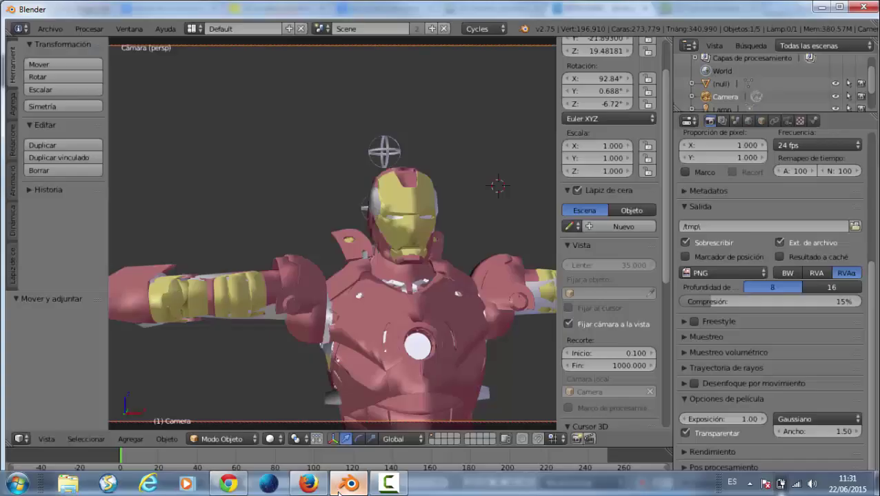
scroll(368, 285, "down", 4)
mouse_move(301, 303)
middle_mouse_down()
mouse_move(405, 309)
mouse_move(288, 317)
mouse_move(394, 259)
middle_mouse_up()
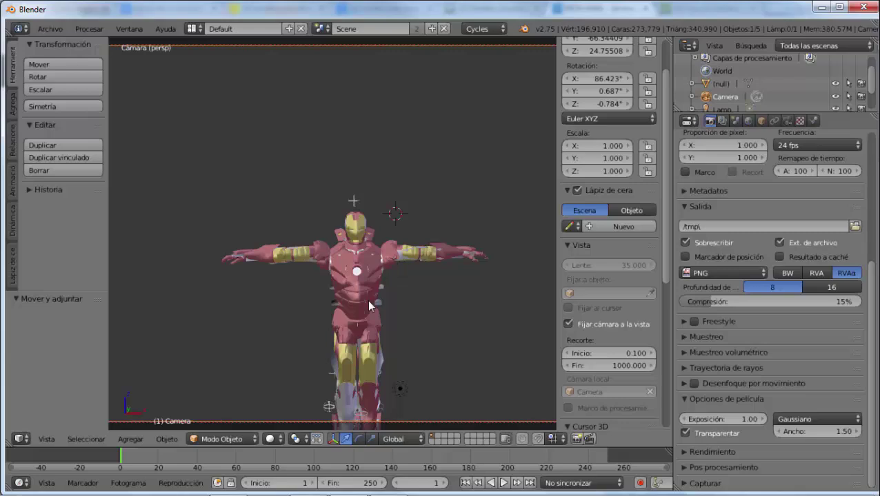
middle_click_drag(360, 324, 356, 258, "ctrl")
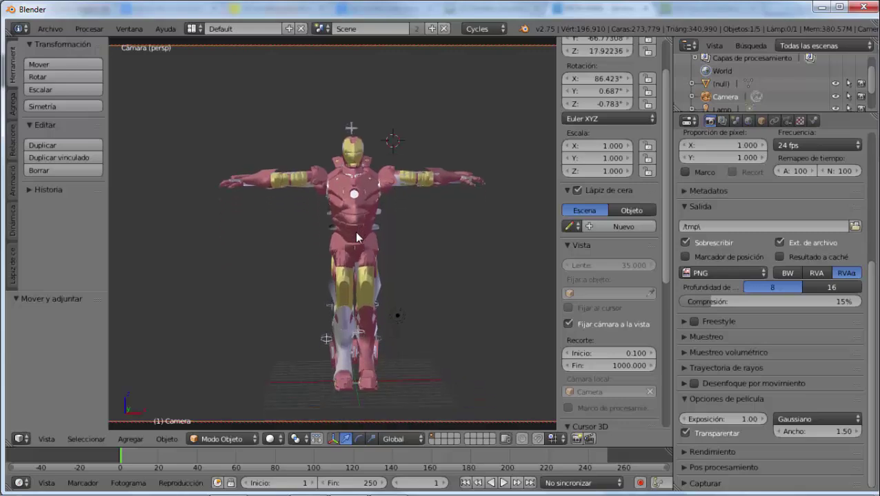
scroll(356, 258, "down", 2)
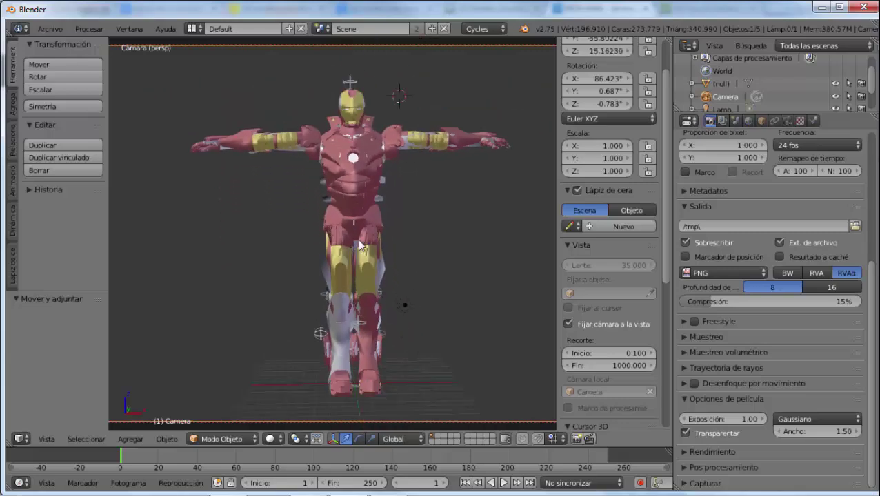
scroll(361, 242, "up", 1)
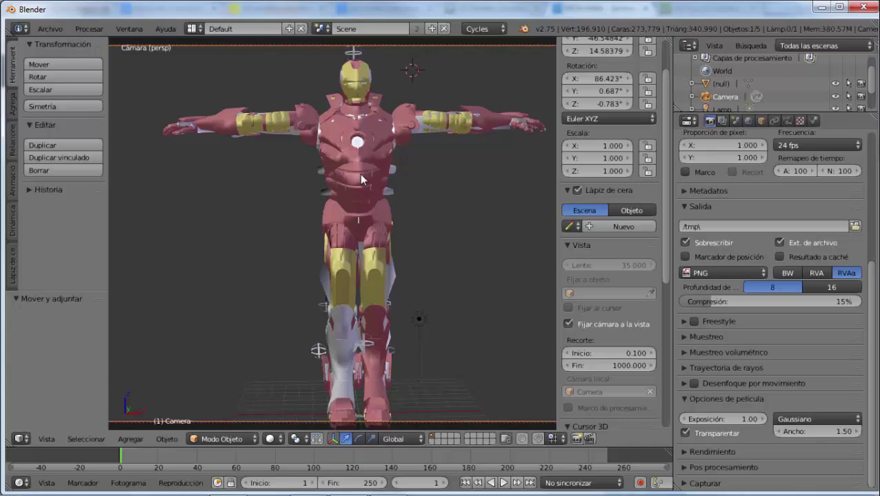
mouse_move(359, 230)
middle_mouse_down("shift")
mouse_move(383, 321)
mouse_move(372, 320)
middle_mouse_up("shift")
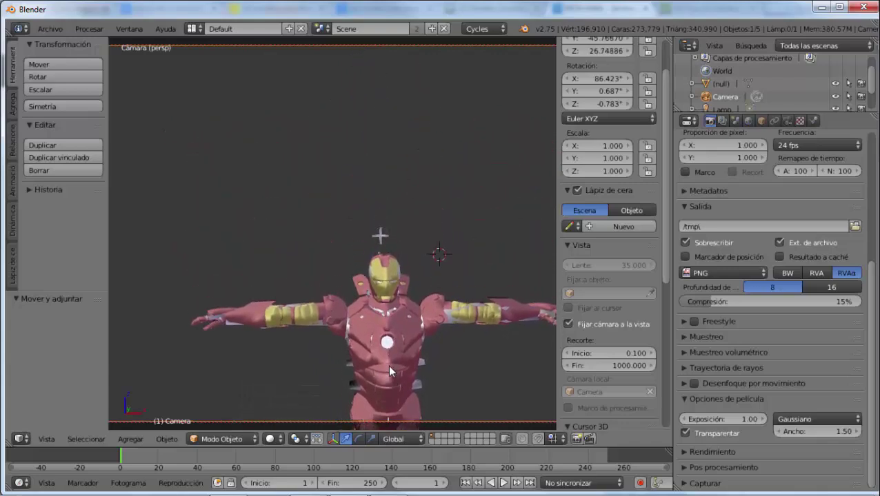
left_click(193, 28)
Switch to the Compositing layout, zoom the Render Result, and keep Cycles as the render engine.
left_click(210, 73)
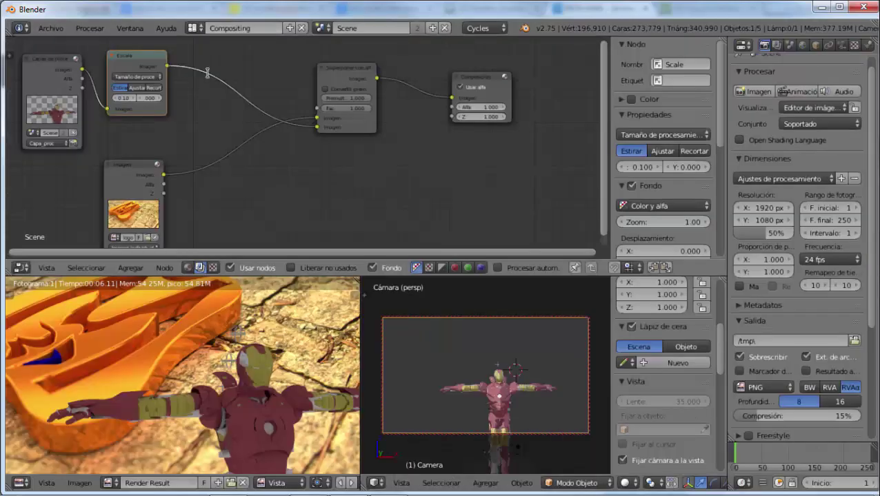
scroll(292, 369, "up", 1)
left_click(486, 28)
left_click(491, 29)
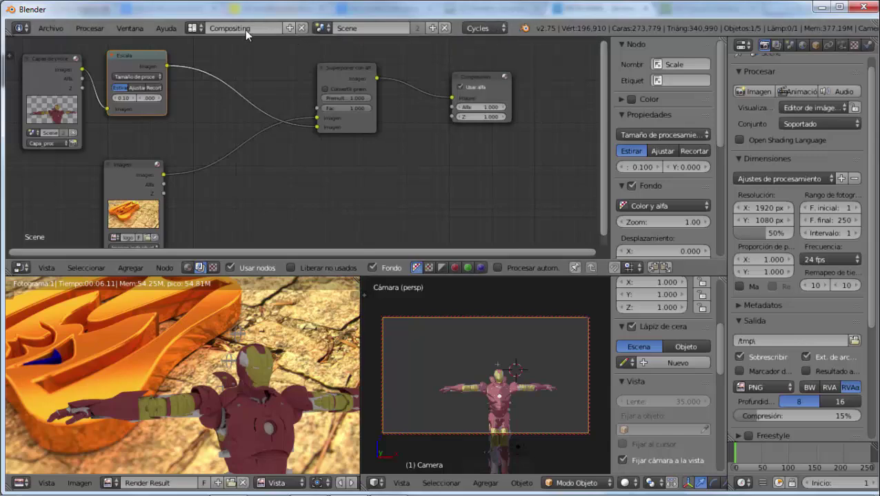
Back in the Default layout, reframe the camera on Iron Man's head and torso and render with F12.
left_click(192, 27)
left_click(208, 85)
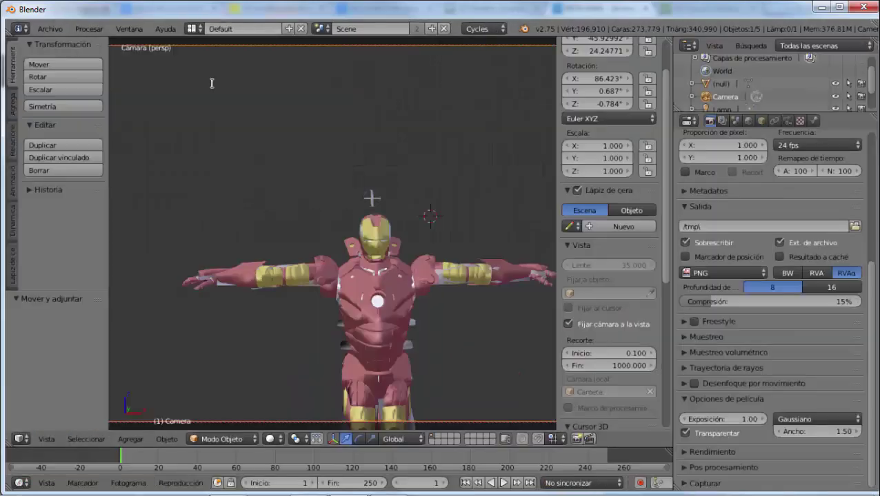
scroll(468, 271, "up", 2)
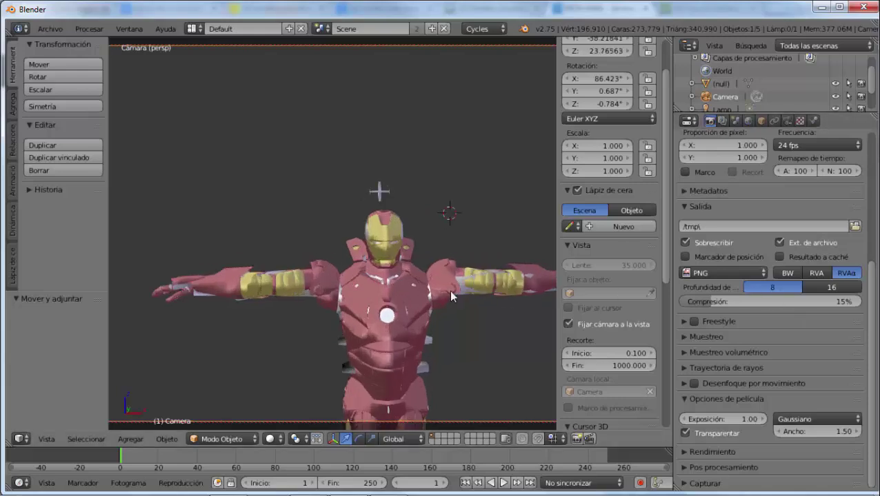
middle_click_drag(445, 309, 403, 187, "shift")
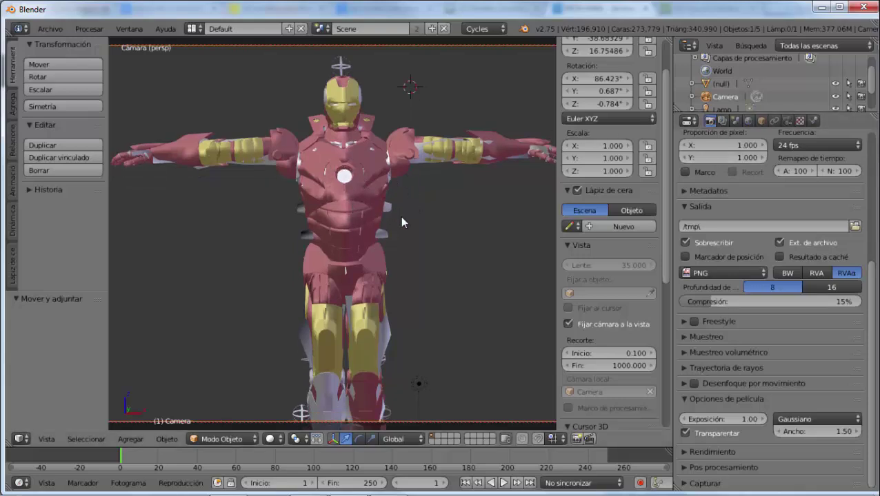
scroll(407, 227, "up", 2)
middle_click_drag(402, 222, 401, 259, "shift")
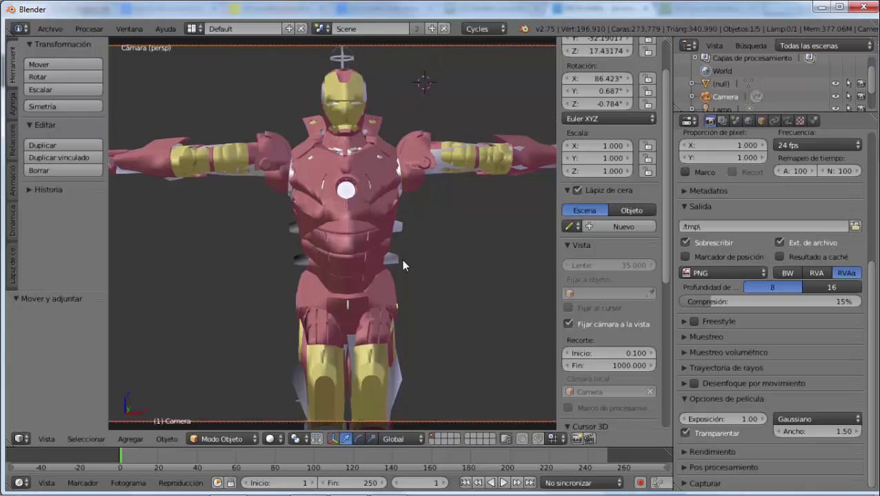
scroll(404, 281, "up", 2)
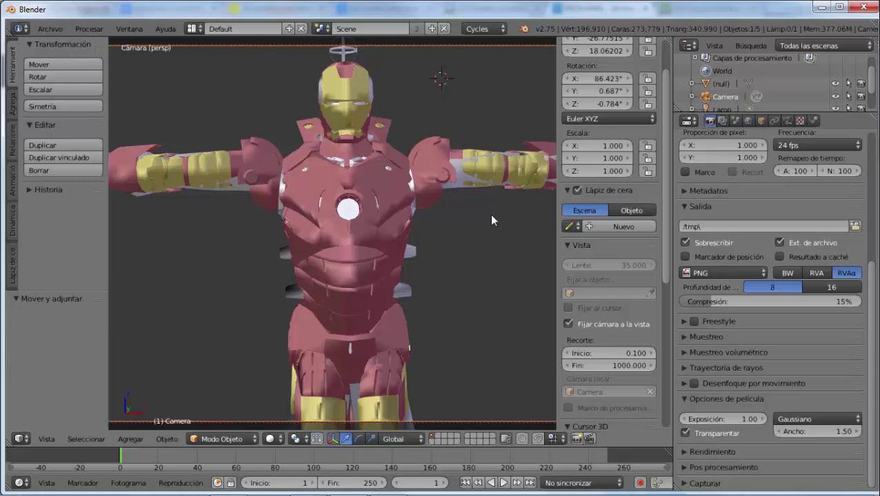
key("F12")
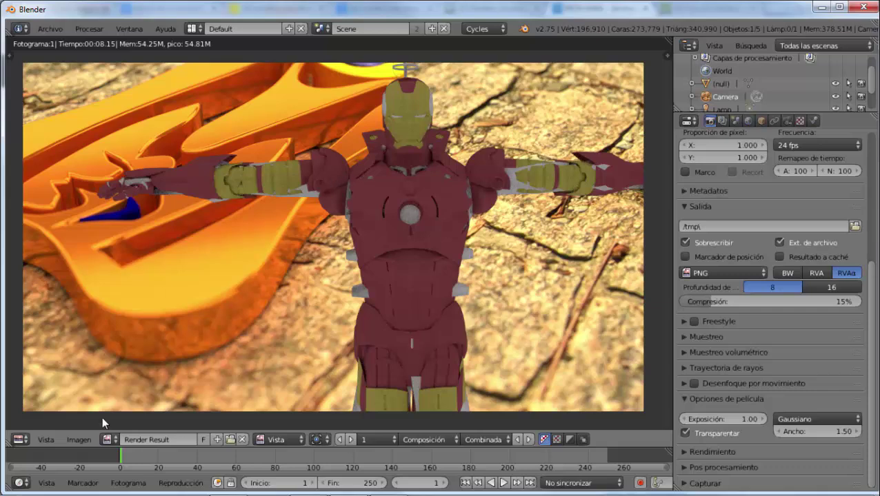
left_click(109, 439)
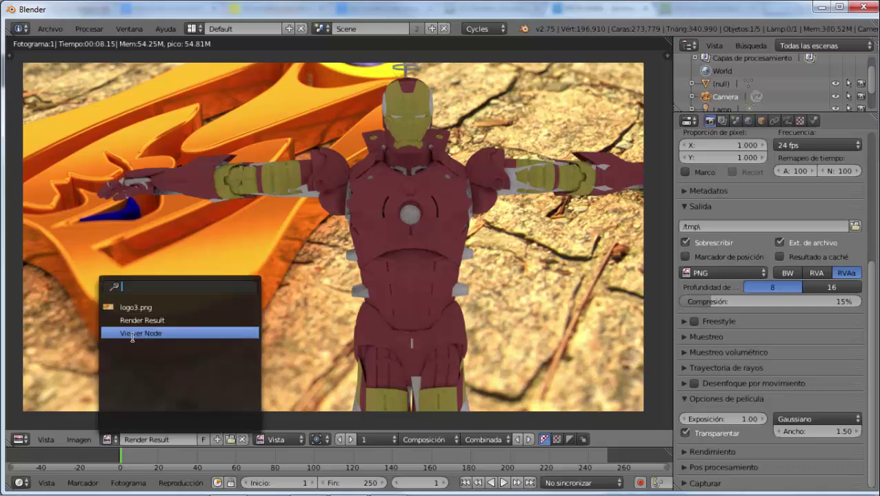
left_click(133, 321)
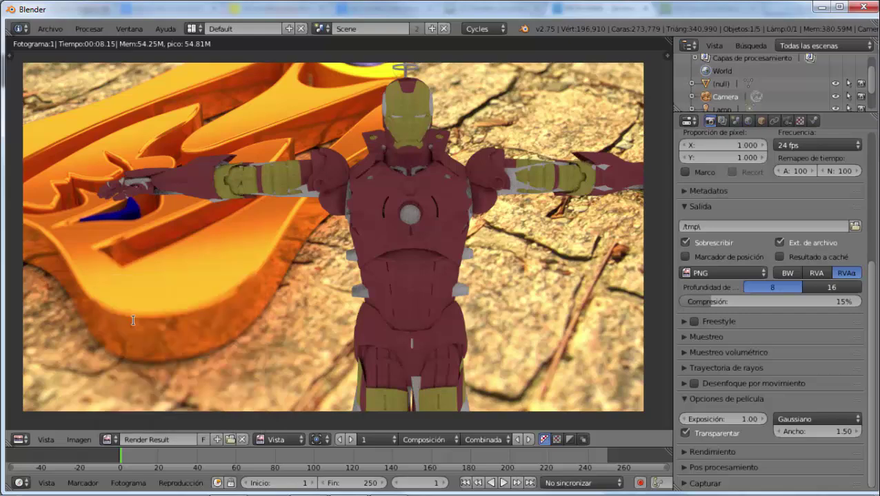
left_click(109, 440)
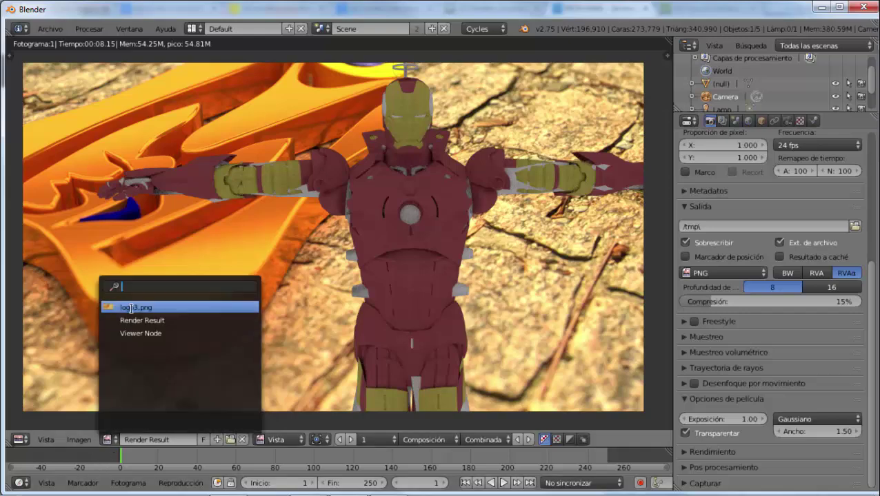
left_click(131, 305)
left_click(110, 438)
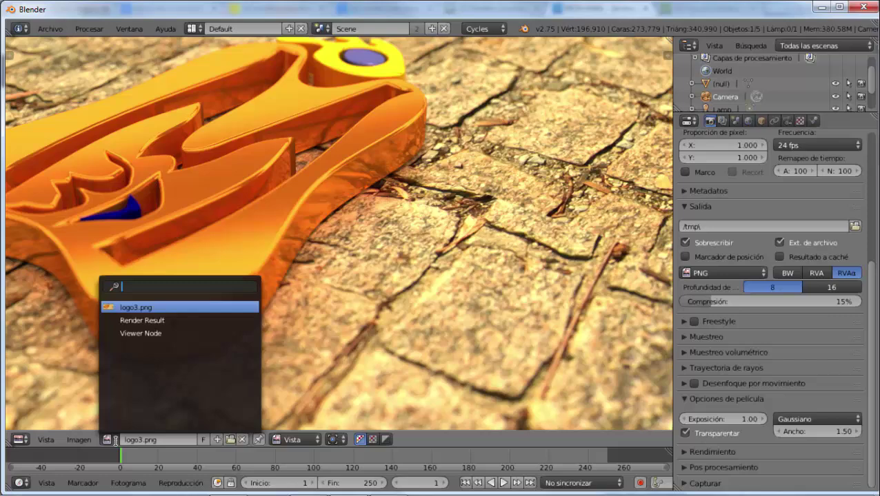
left_click(143, 333)
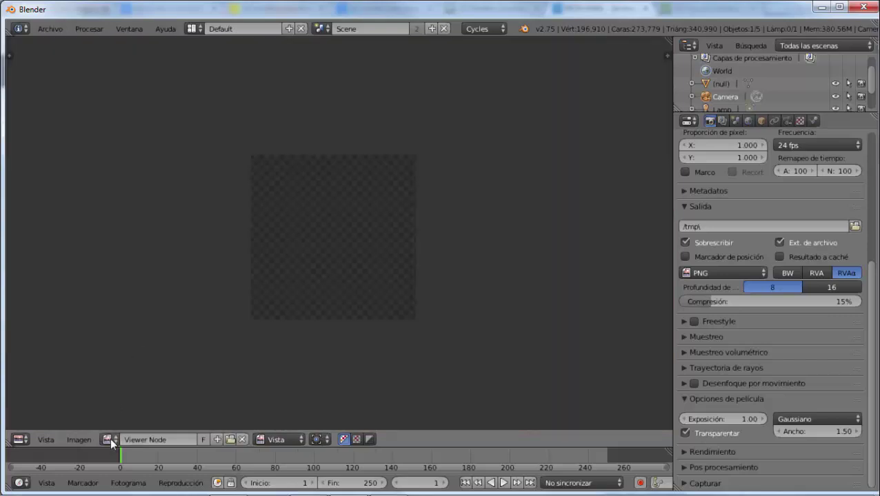
left_click(109, 439)
left_click(138, 321)
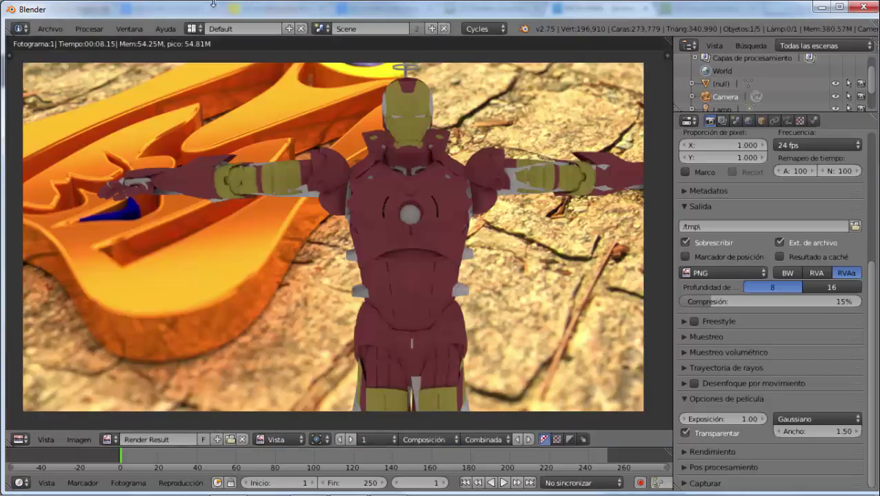
Switch to Compositing and back to Default, then render Iron Man again over a transparent background.
left_click(202, 29)
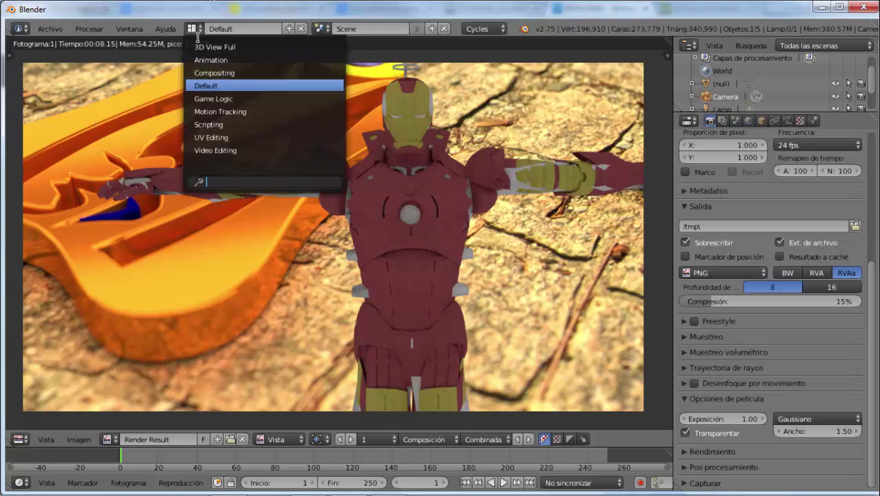
left_click(205, 73)
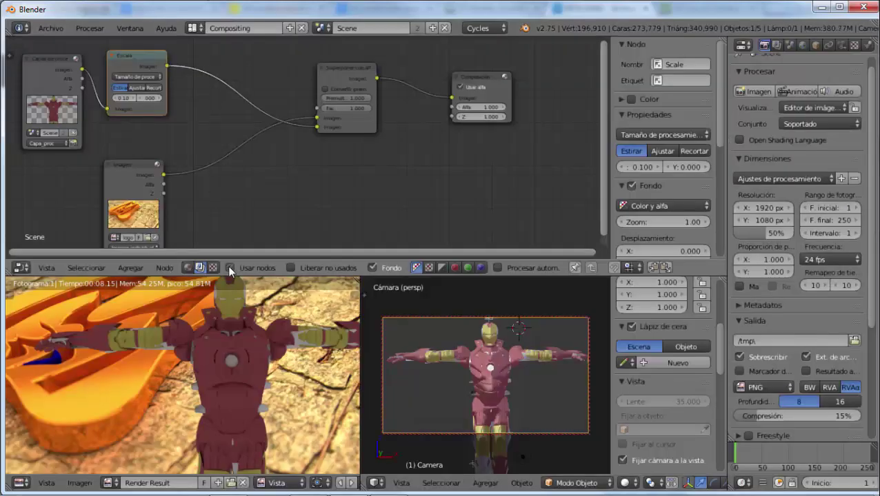
left_click(195, 28)
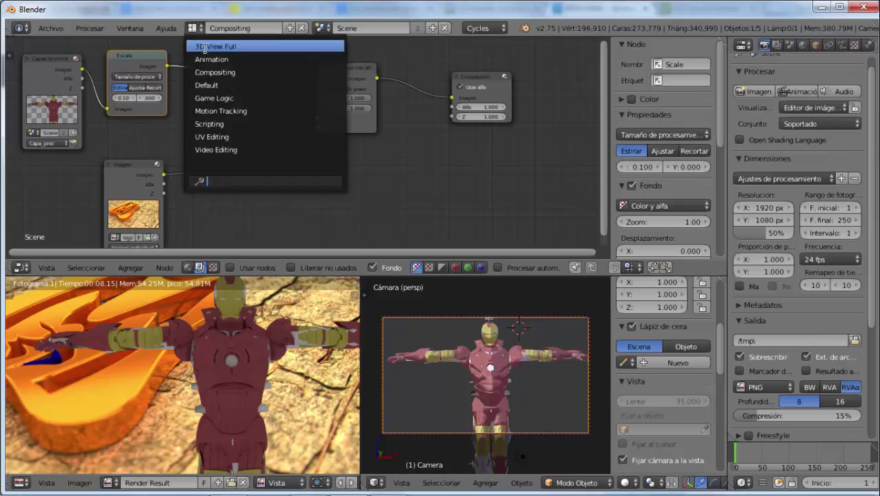
left_click(213, 86)
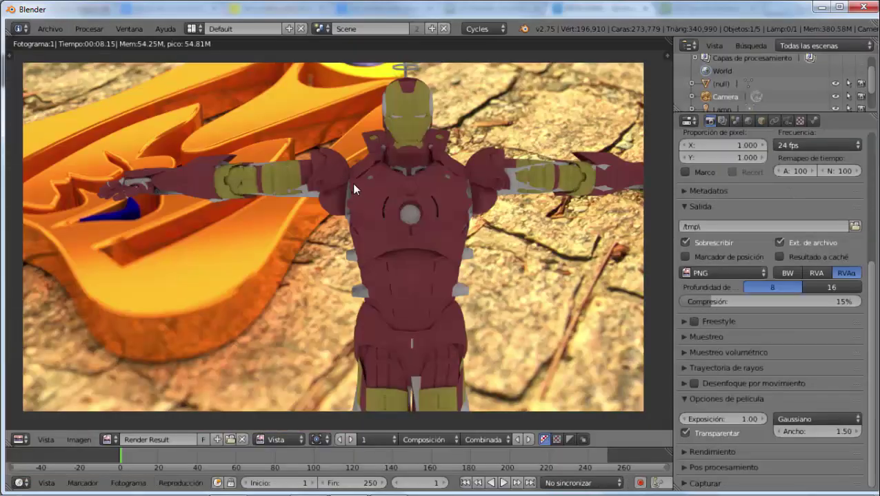
key("F12")
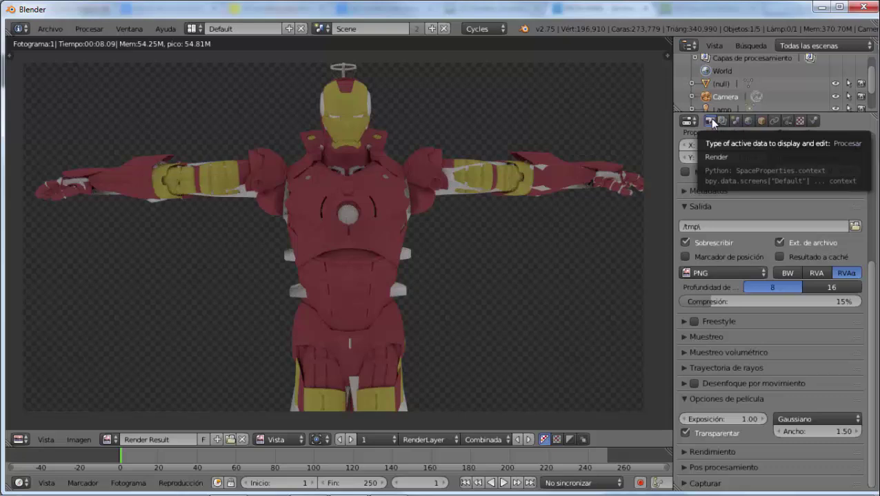
Render once with film Transparent off, then re-enable Transparent and re-render Iron Man on transparency.
scroll(802, 209, "up", 6)
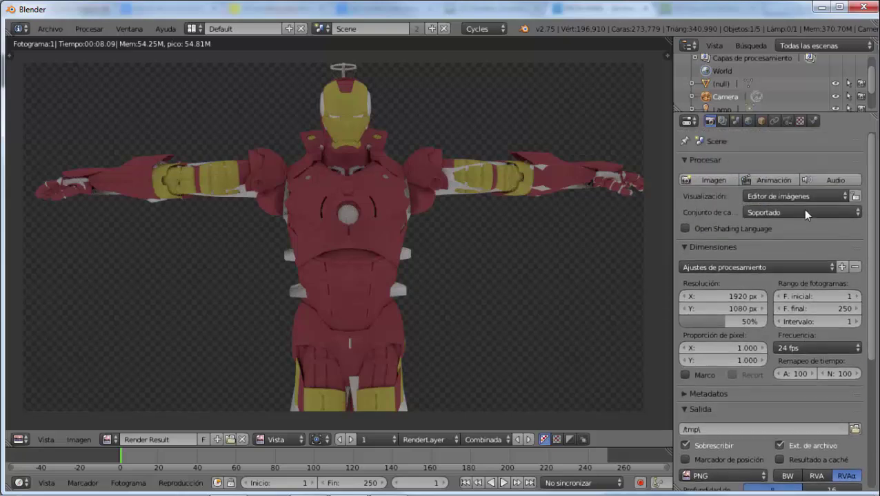
scroll(803, 210, "down", 4)
scroll(803, 212, "down", 2)
scroll(804, 214, "down", 1)
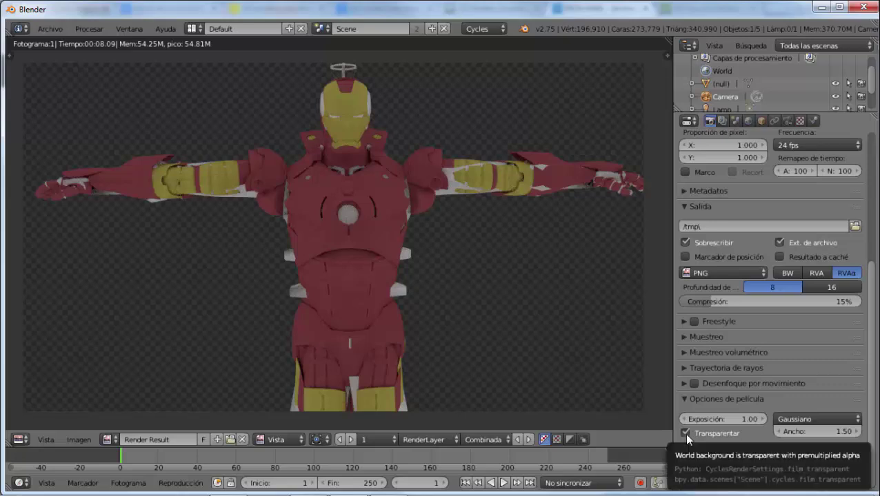
left_click(685, 433)
key("F12")
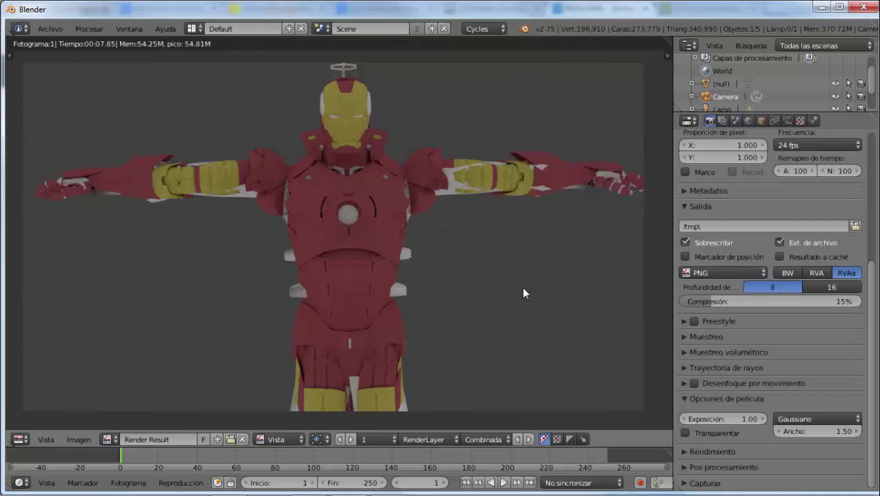
left_click(684, 434)
key("F12")
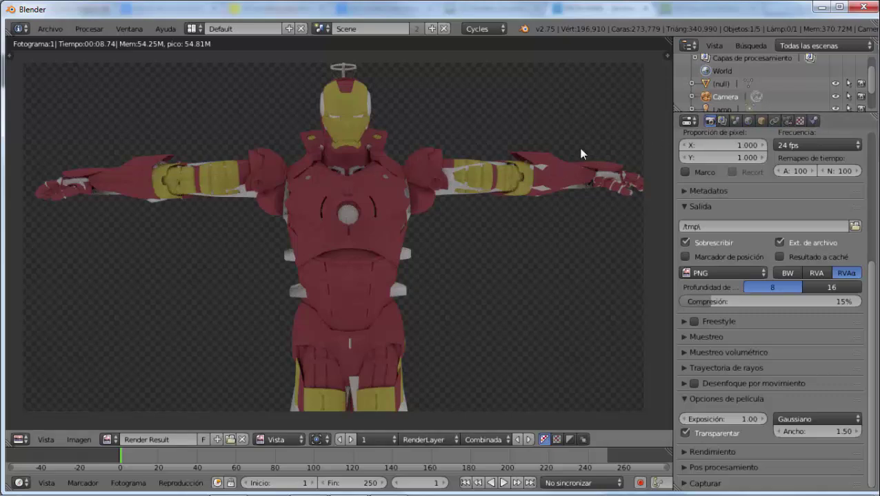
Leave the render view, select the Iron Man mesh, and scroll through the Render properties.
key("Escape")
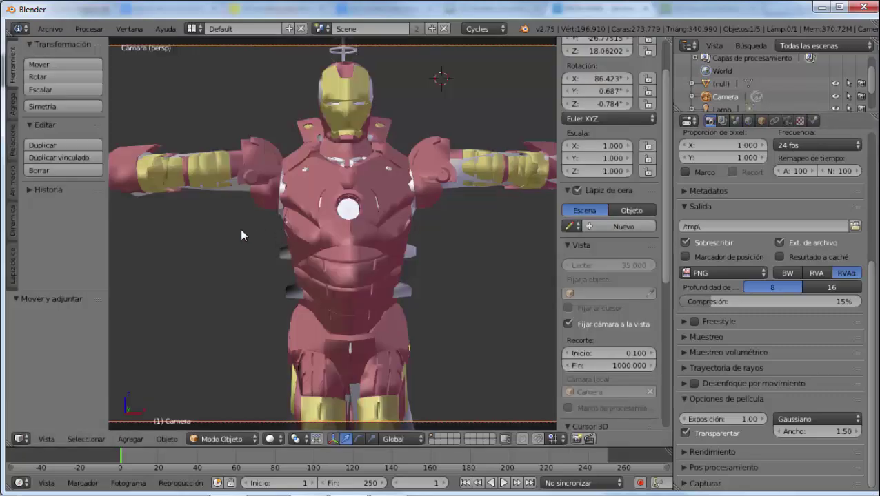
right_click(290, 216)
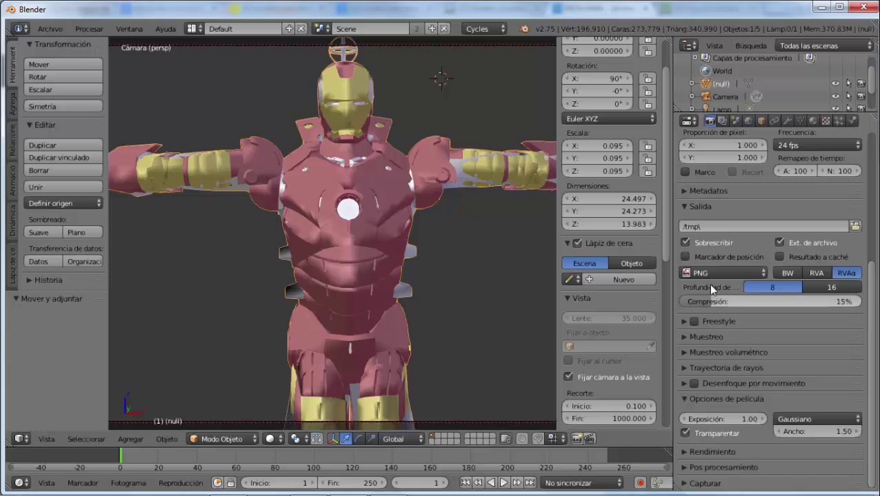
scroll(699, 213, "up", 4)
scroll(698, 212, "up", 1)
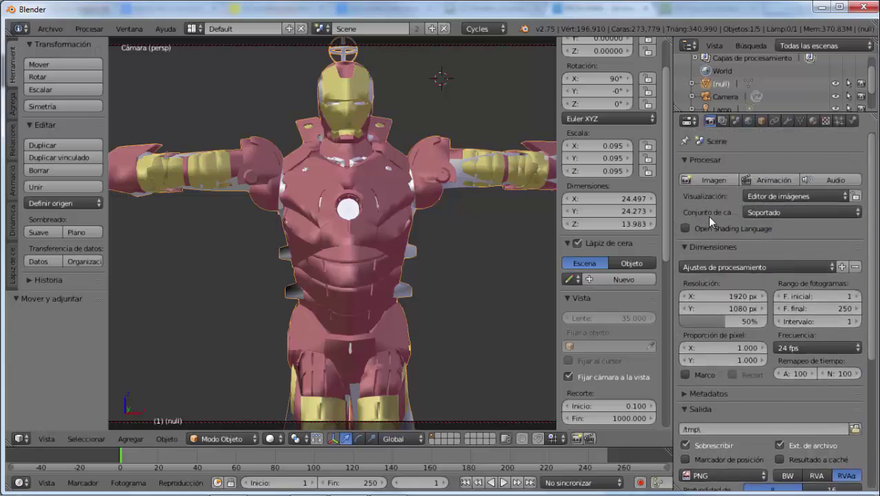
scroll(707, 216, "down", 2)
scroll(708, 217, "down", 5)
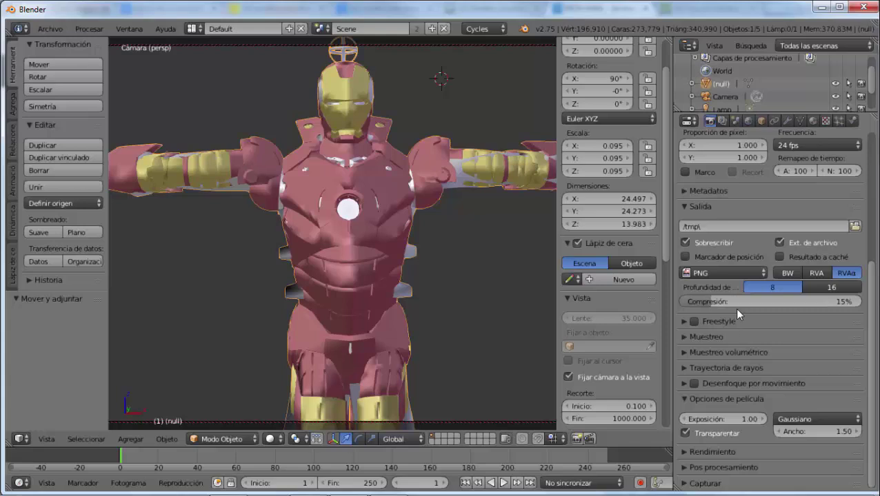
scroll(734, 308, "up", 2)
scroll(734, 308, "up", 3)
scroll(734, 308, "up", 2)
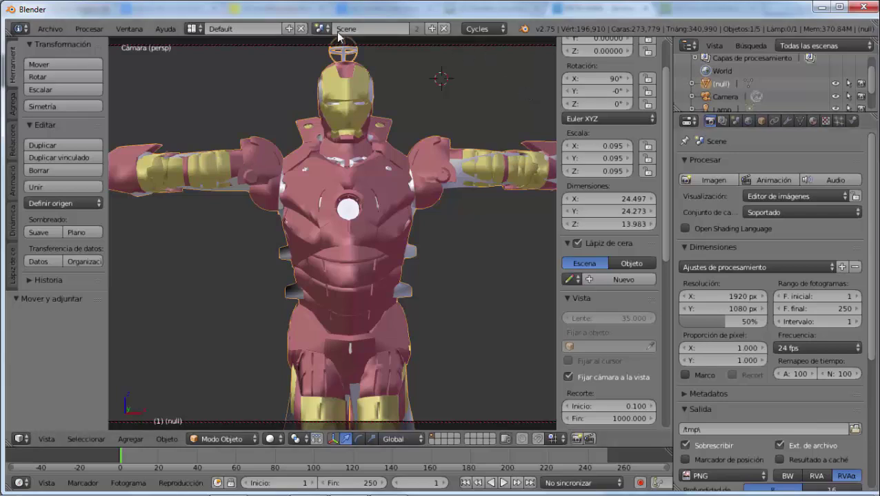
Switch the render engine to Blender Internal, collapse its Shading panel, then set it back to Cycles.
left_click(477, 32)
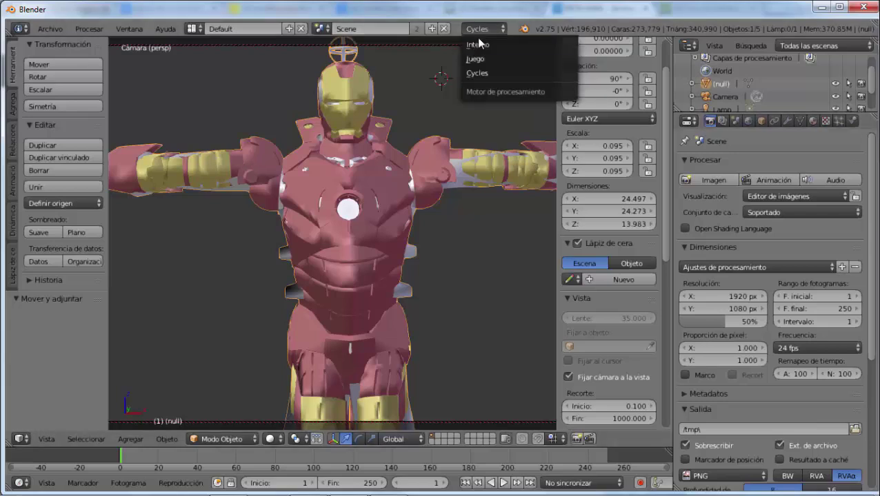
left_click(479, 44)
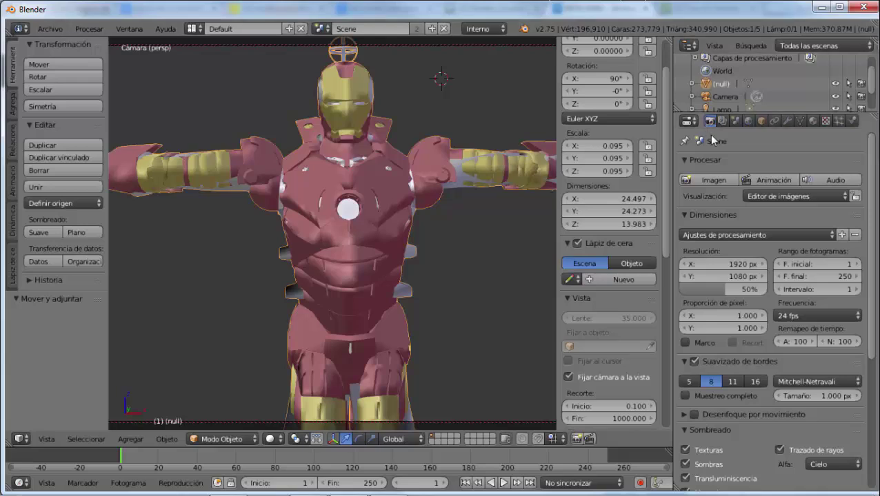
scroll(781, 296, "down", 4)
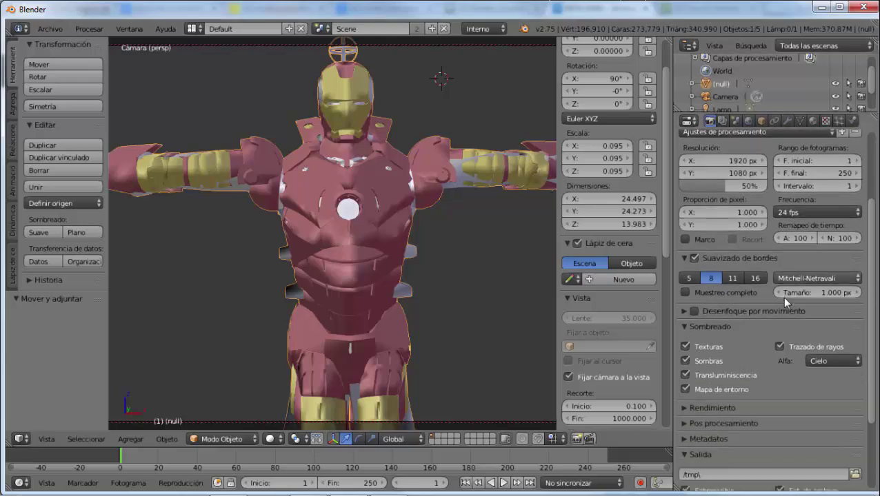
scroll(775, 324, "down", 1)
scroll(768, 336, "down", 1)
scroll(768, 336, "down", 2)
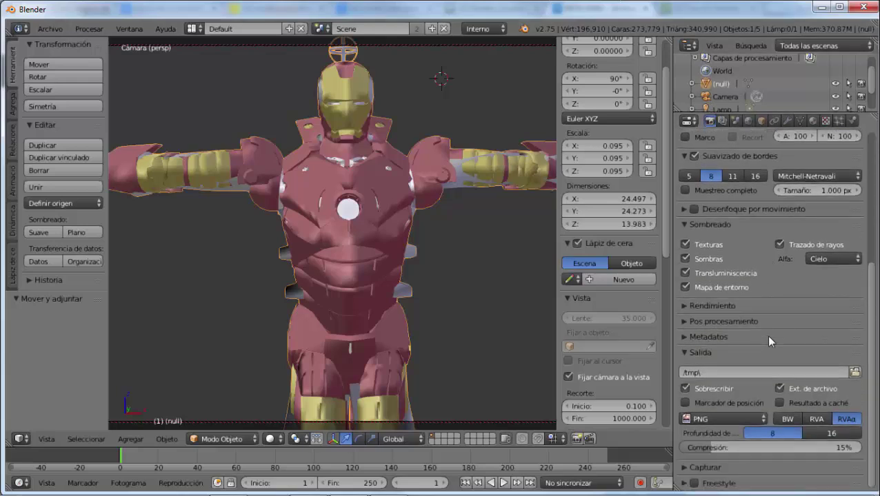
left_click(683, 226)
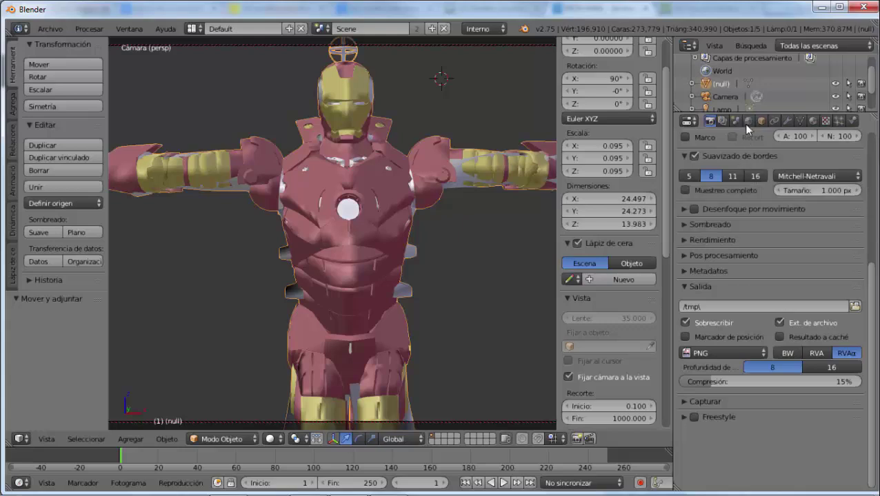
left_click(482, 29)
left_click(477, 73)
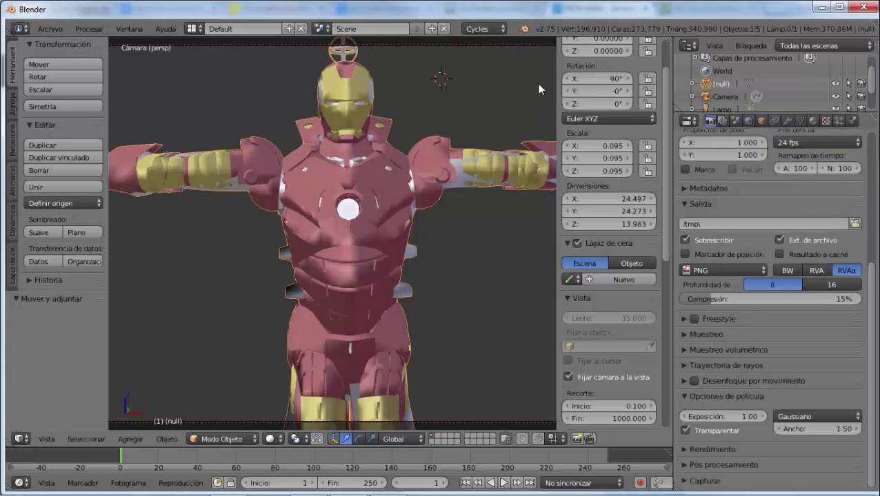
Set the World ambient occlusion factor to 0.38, then return to the Render properties.
left_click(750, 121)
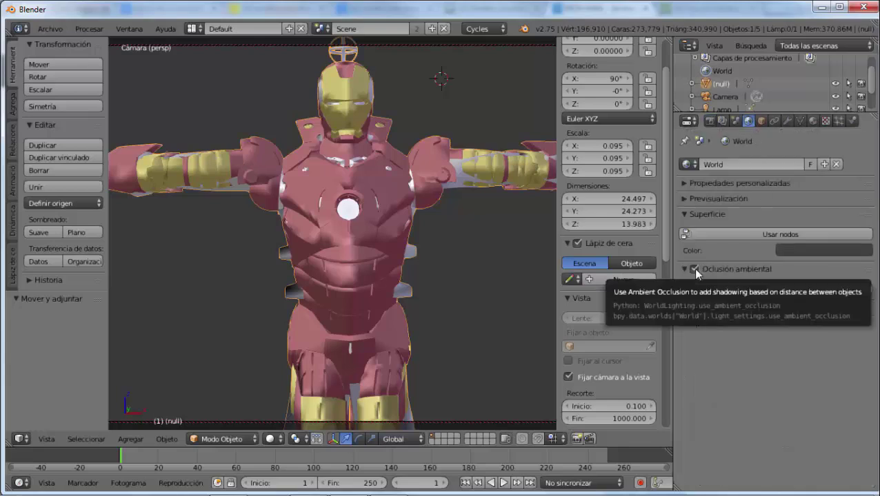
left_click_drag(711, 289, 740, 295)
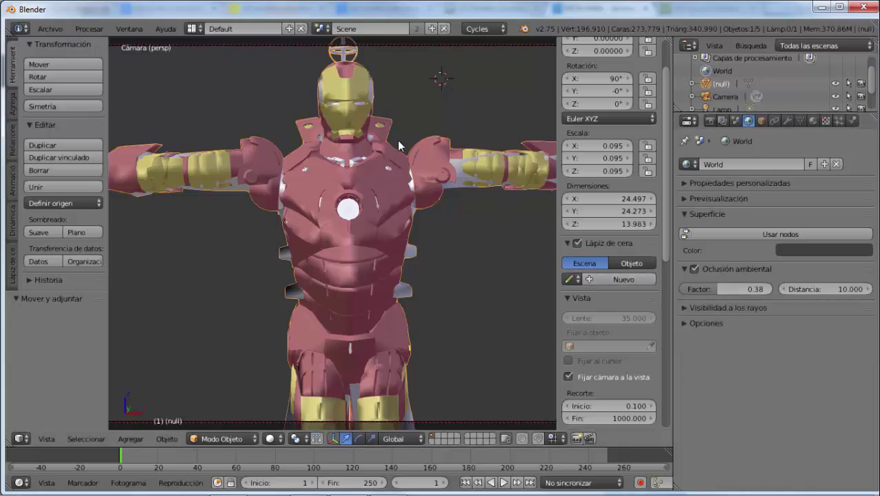
left_click(709, 121)
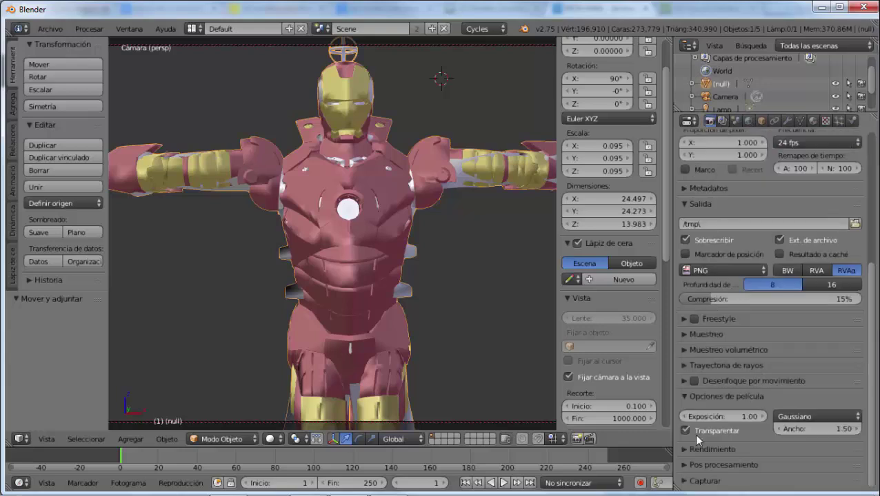
left_click(487, 29)
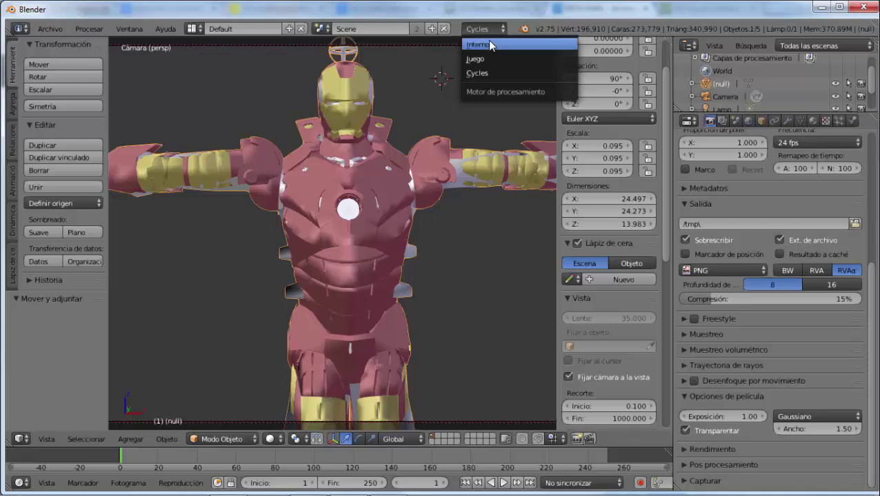
Switch to Blender Internal, check the Shading alpha mode, and render a test frame with grey sky.
left_click(489, 45)
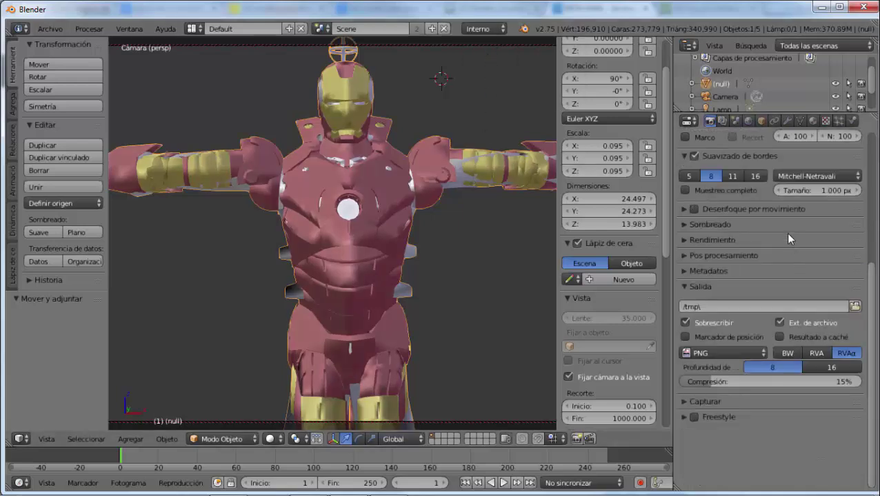
scroll(717, 181, "up", 2)
scroll(717, 181, "up", 2)
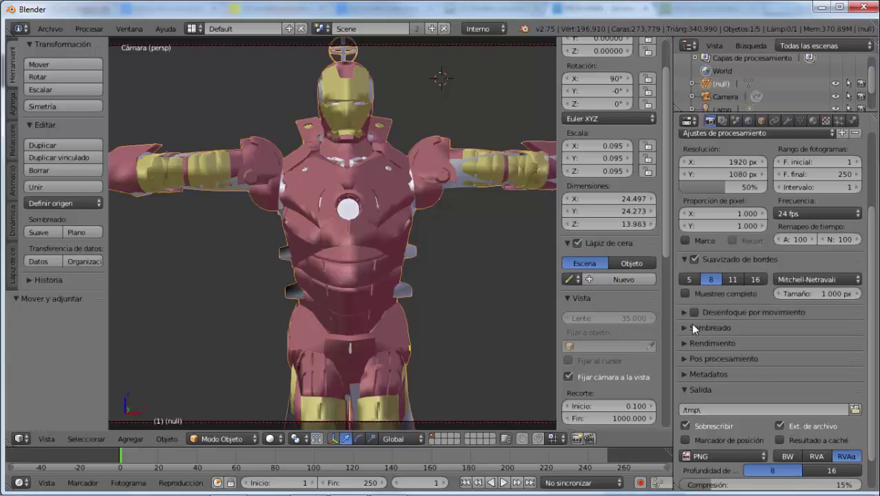
left_click(686, 329)
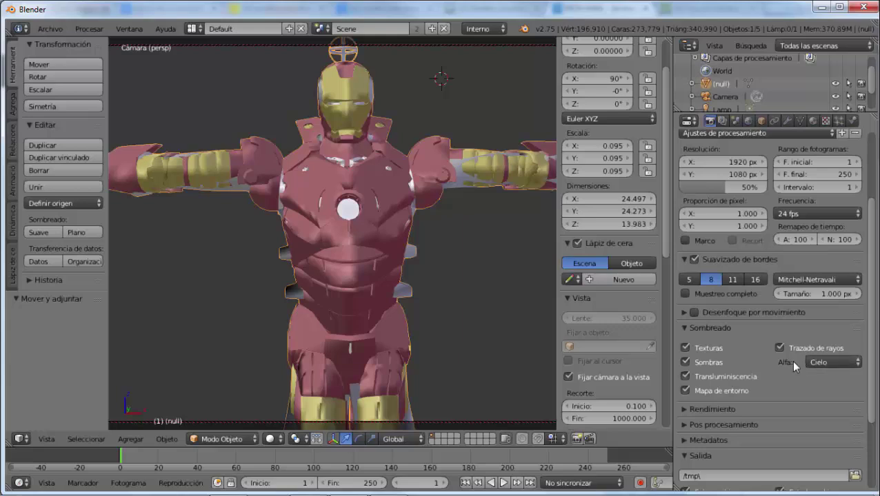
left_click(827, 361)
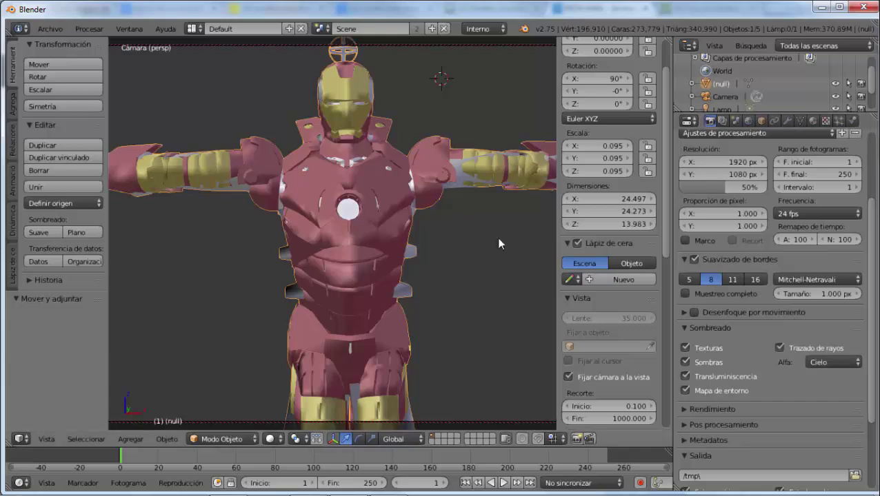
key("F12")
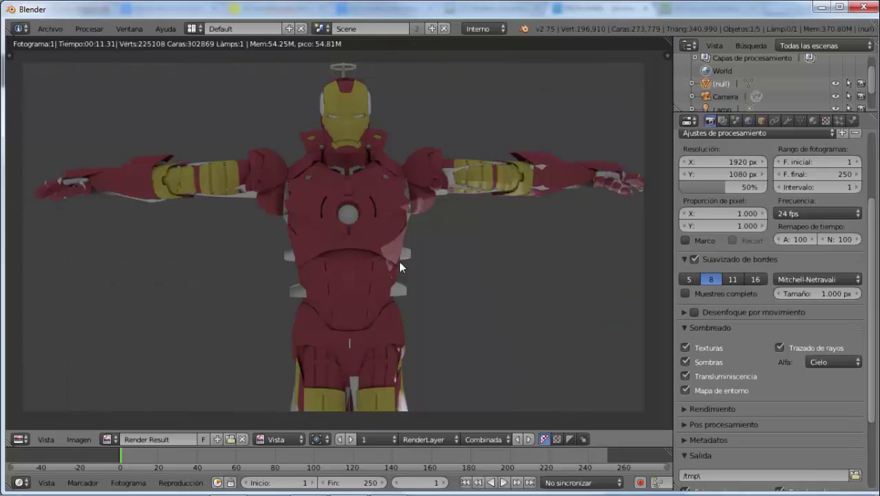
Set Shading alpha to Transparent, re-render Iron Man over a checkerboard, then switch to Cycles.
key("Escape")
left_click(829, 364)
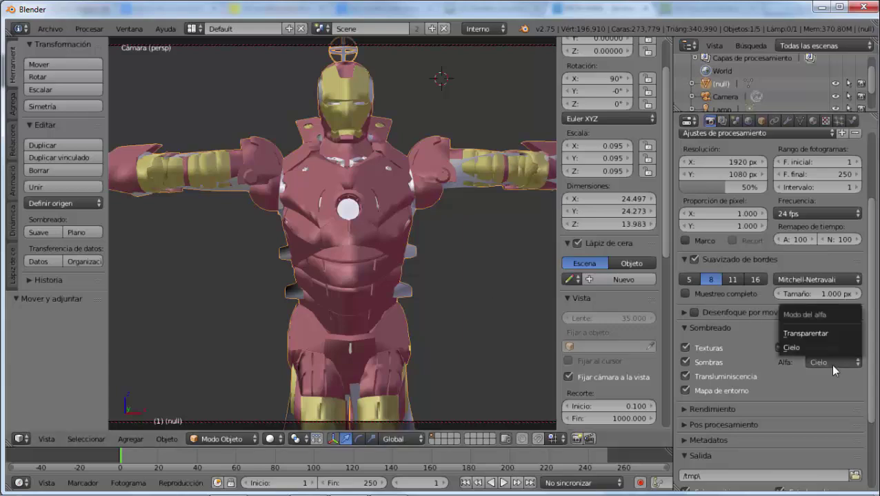
left_click(800, 335)
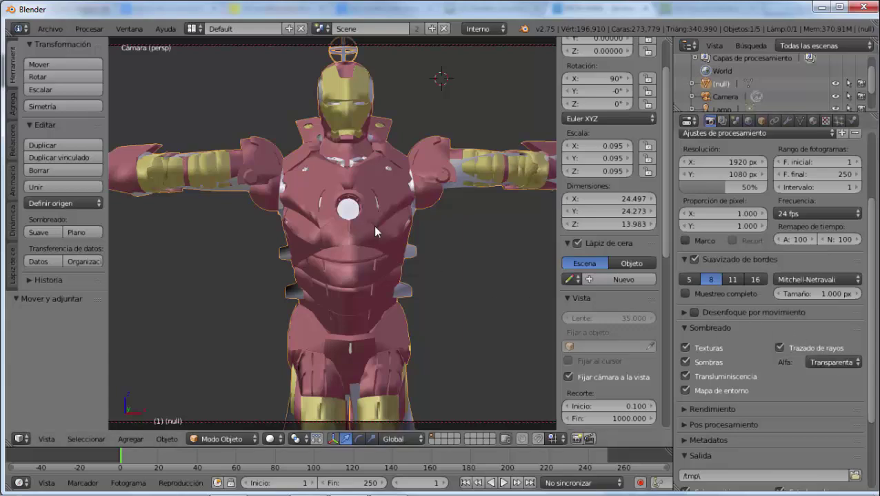
key("F12")
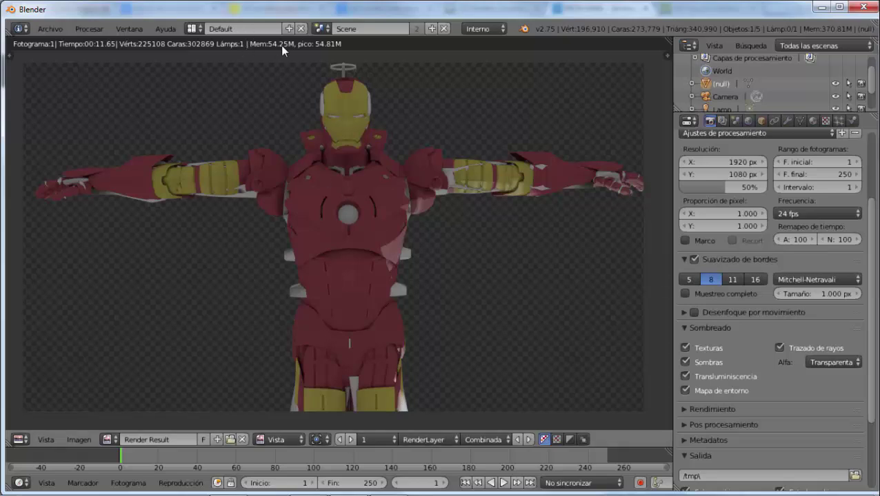
left_click(477, 31)
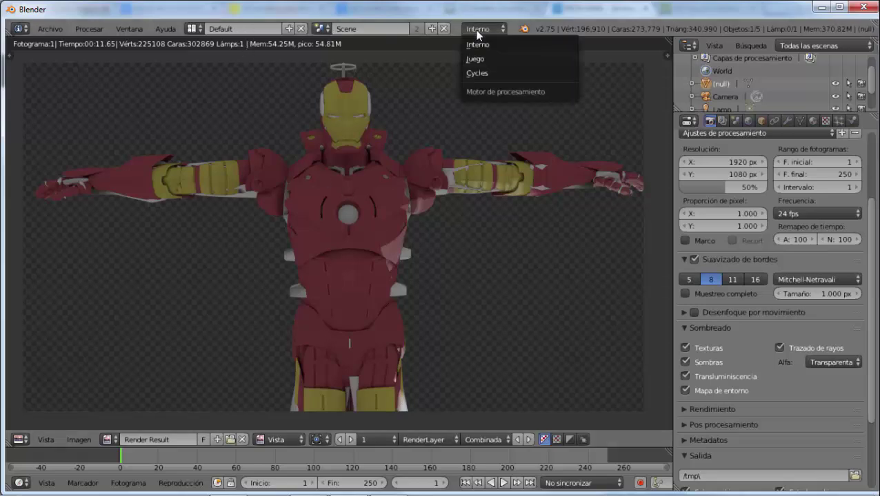
left_click(487, 74)
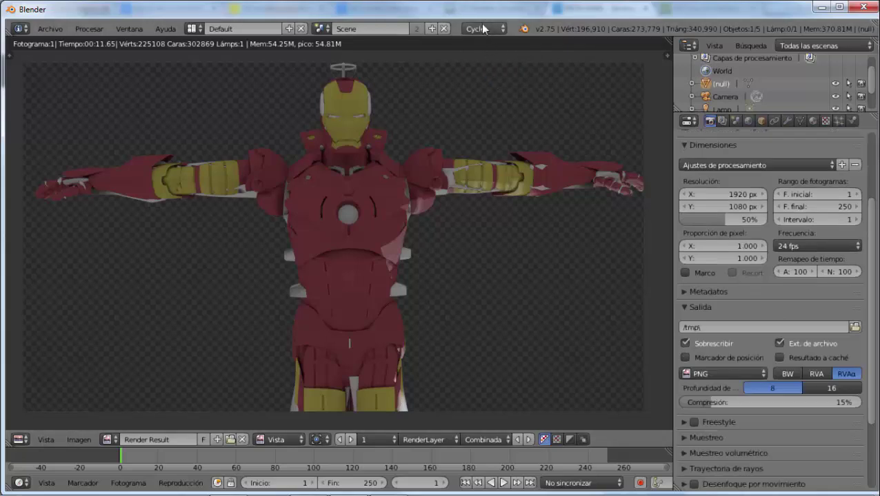
Switch to the Compositing layout and frame the Render Layers, Scale, Alpha Over and Image nodes.
left_click(192, 29)
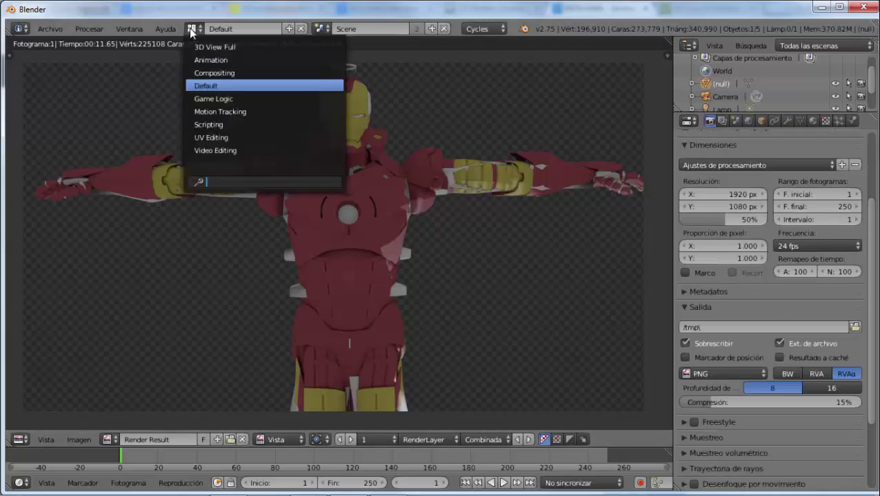
left_click(208, 72)
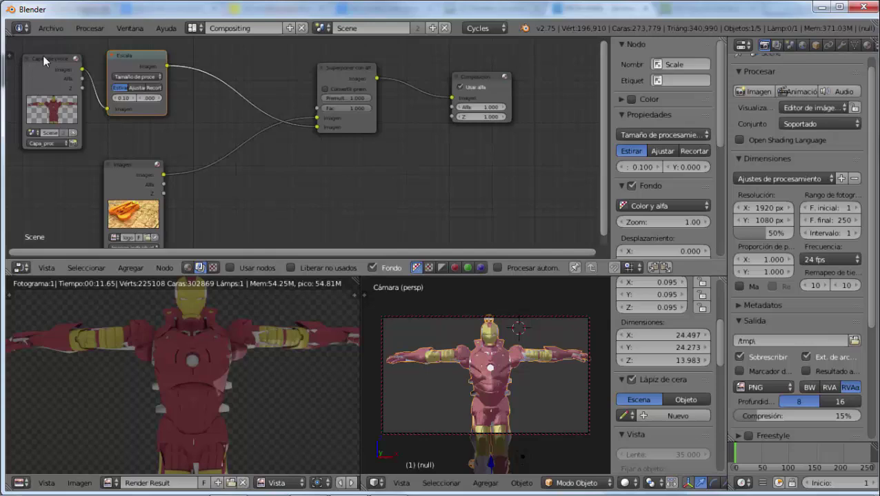
scroll(66, 87, "up", 1)
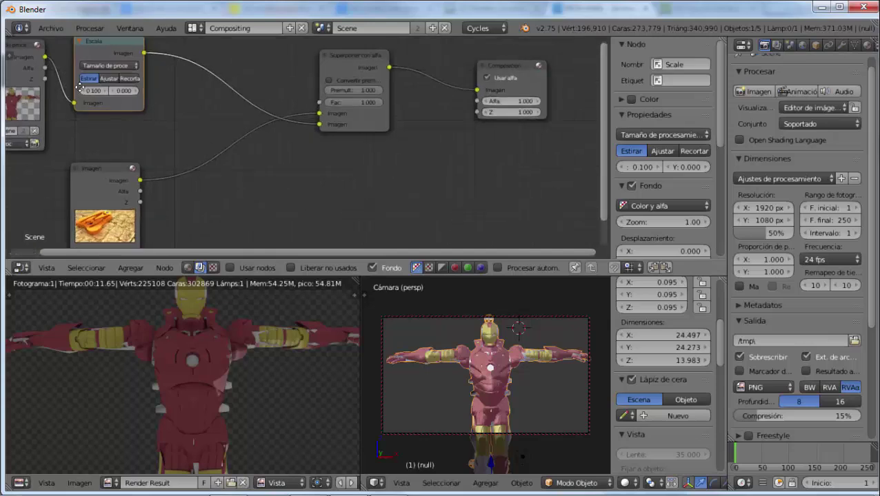
middle_click_drag(74, 89, 282, 110)
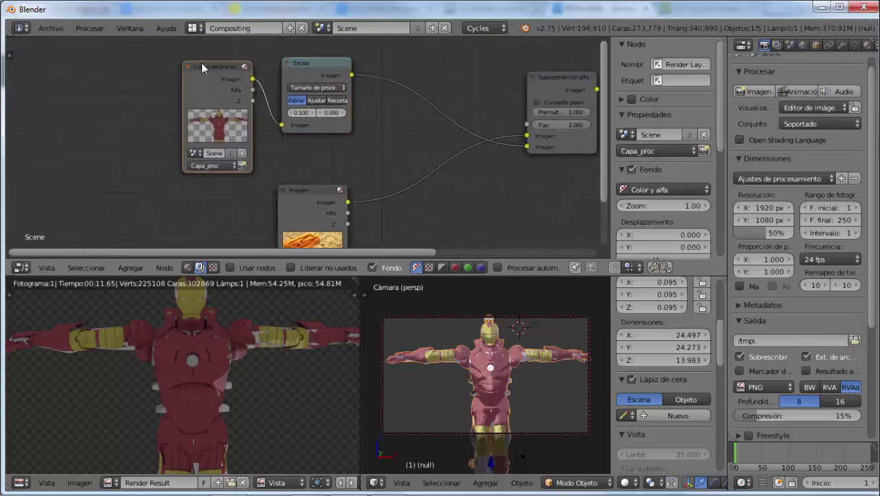
left_click_drag(201, 62, 197, 53)
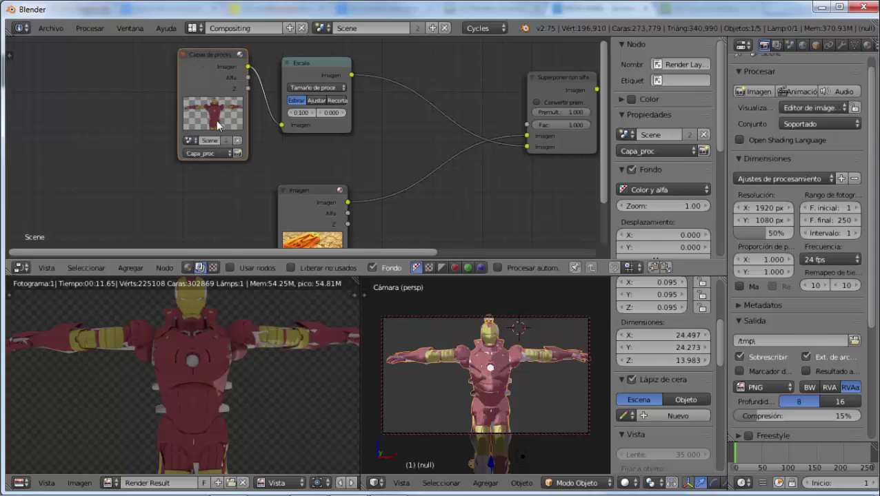
Move the logo3.png Image node left and centre the Scale-to-Alpha Over node chain in view.
left_click(316, 191)
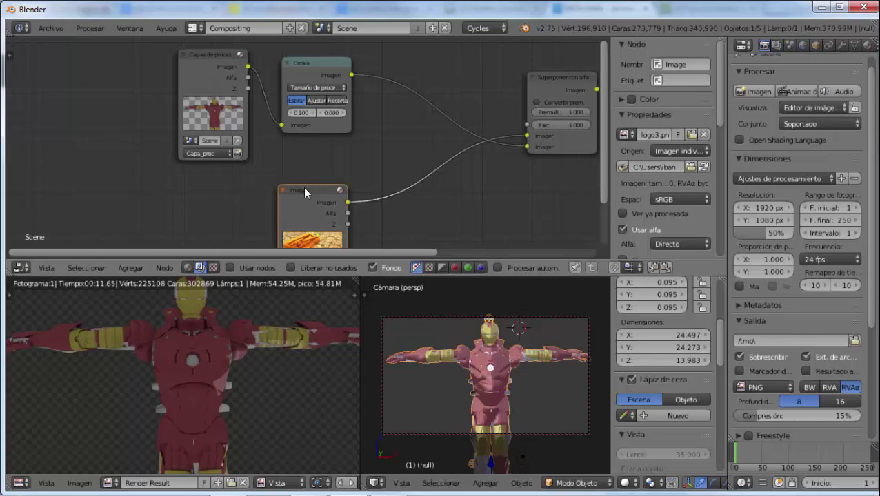
key("a")
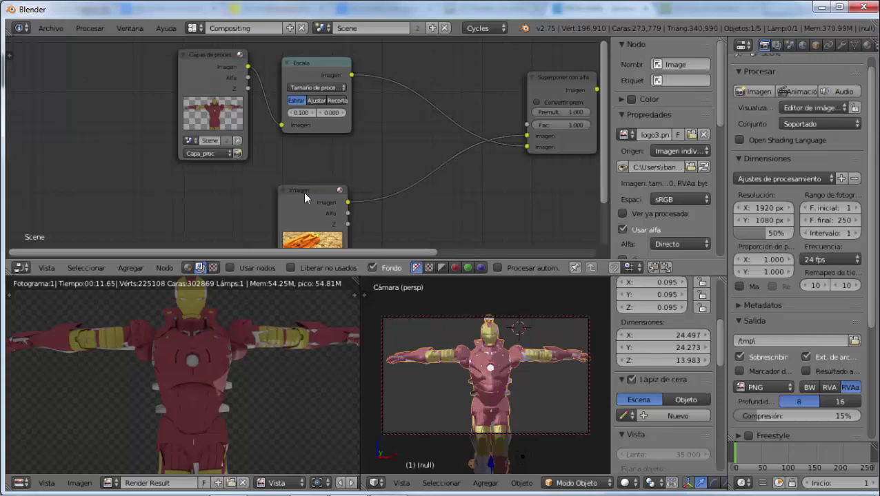
left_click_drag(300, 190, 209, 179)
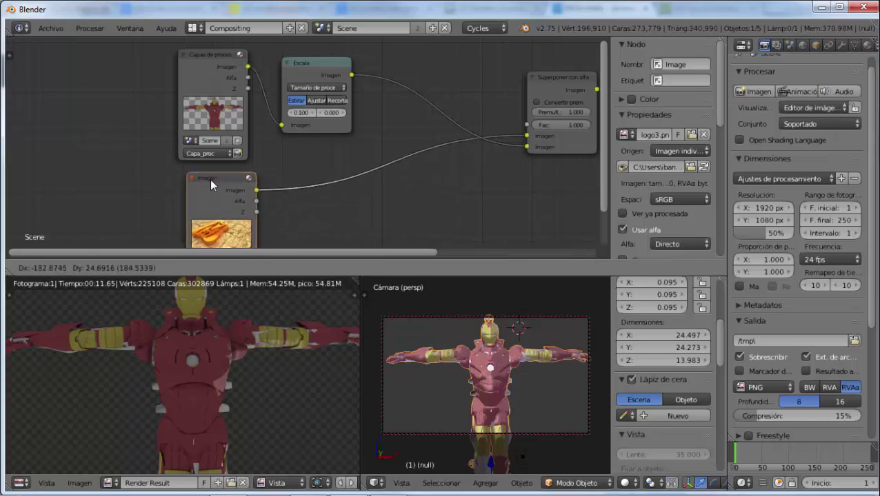
scroll(266, 198, "down", 1)
middle_click_drag(270, 208, 308, 145)
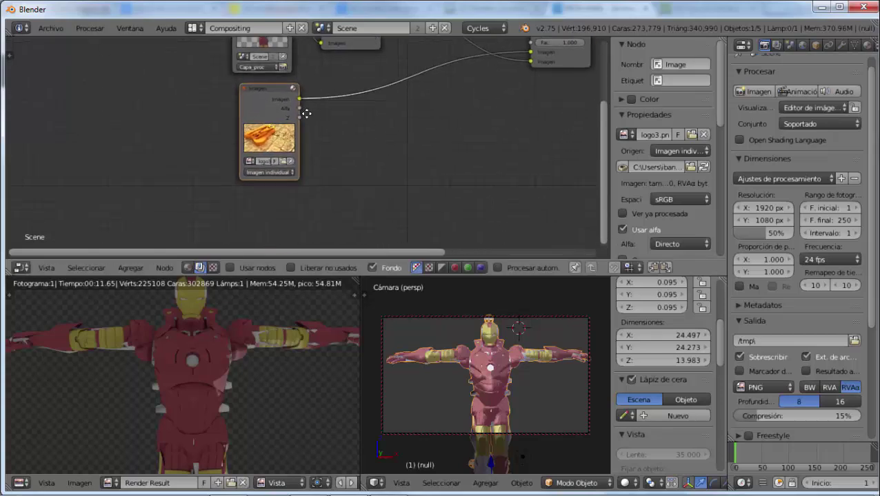
scroll(308, 145, "up", 2)
middle_click_drag(384, 140, 355, 208)
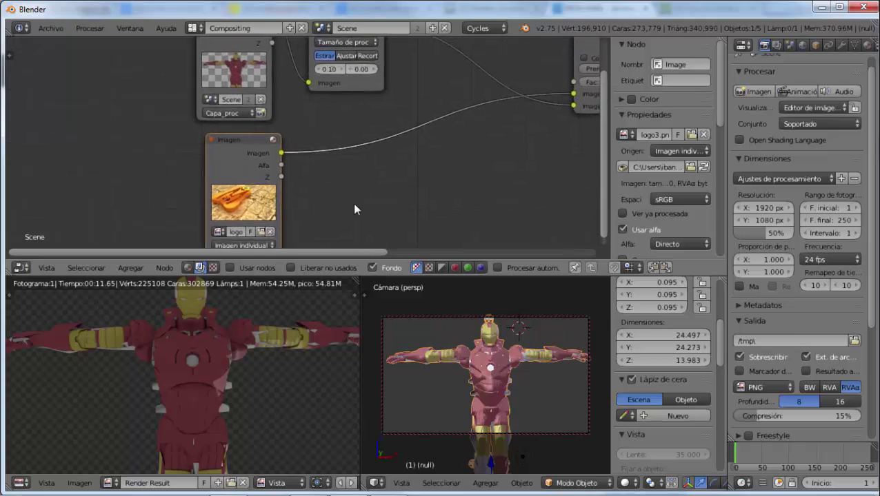
middle_click_drag(364, 149, 217, 193)
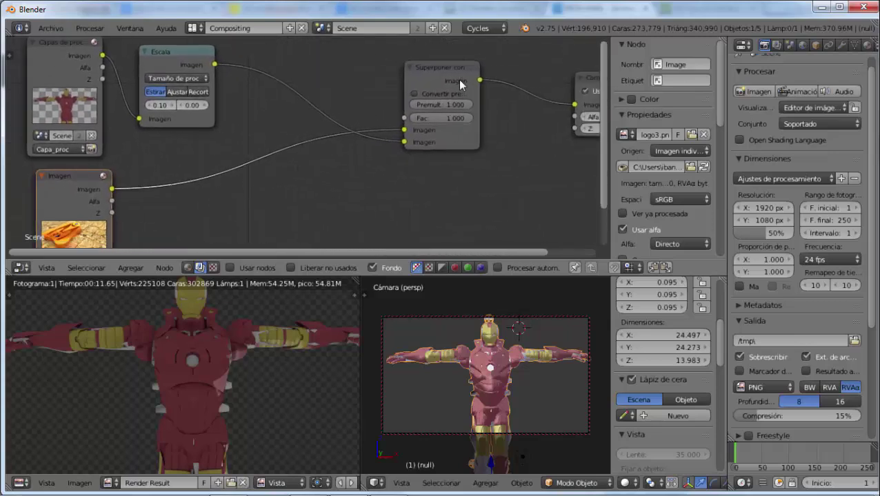
scroll(458, 79, "up", 1)
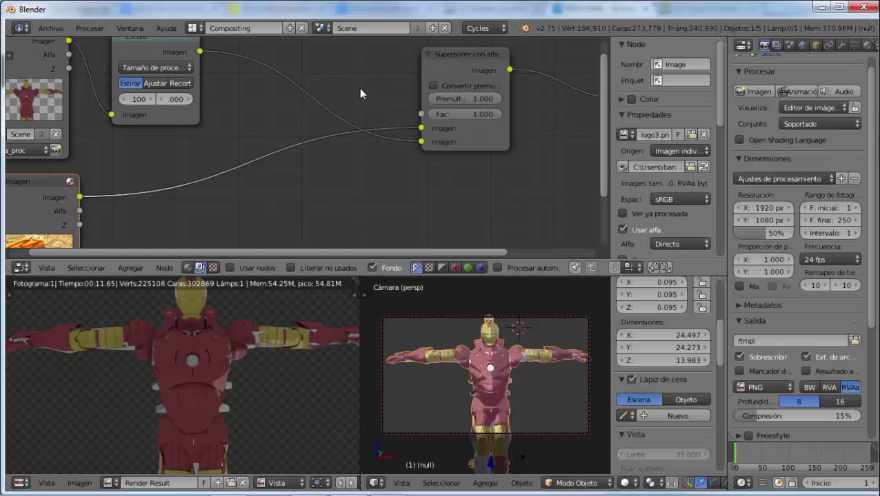
key("shift+a")
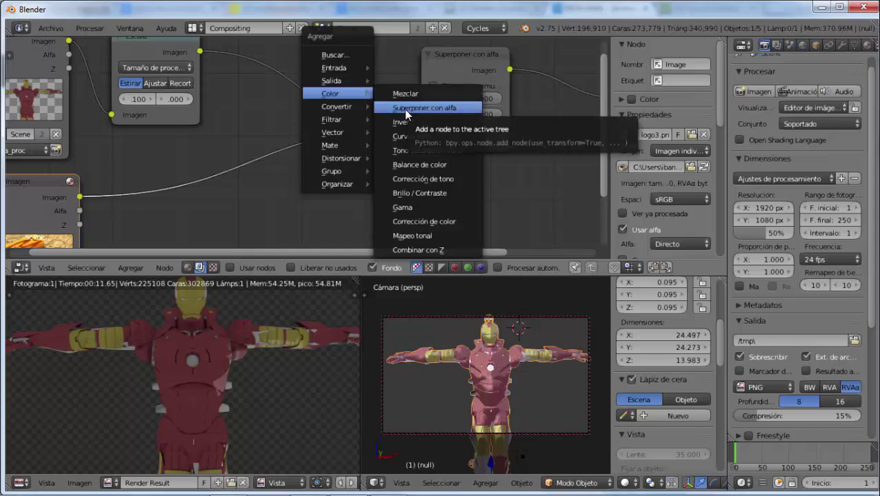
Dismiss the Add menu, zoom out, and move the Composite node lower beside Alpha Over.
left_click(375, 68)
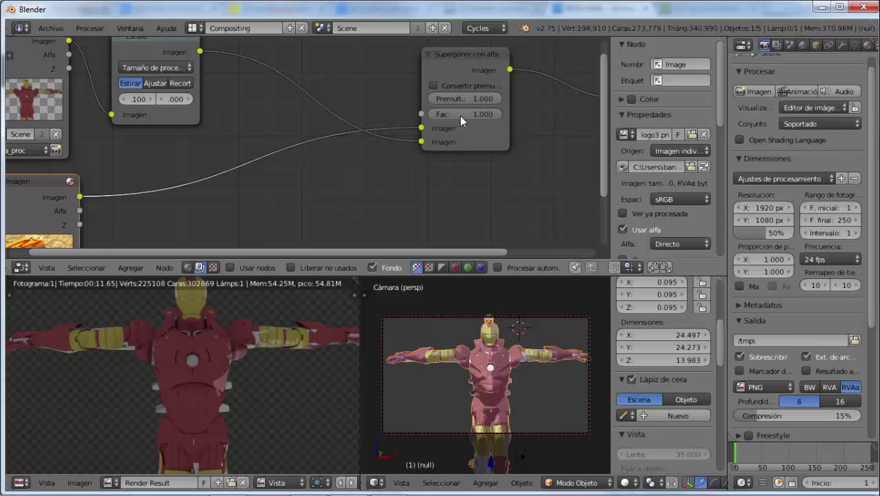
scroll(263, 75, "down", 2)
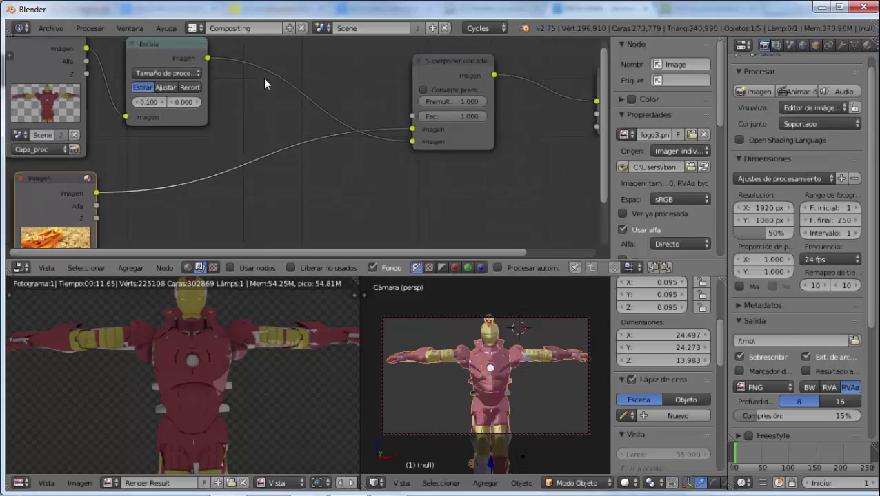
left_click(176, 54)
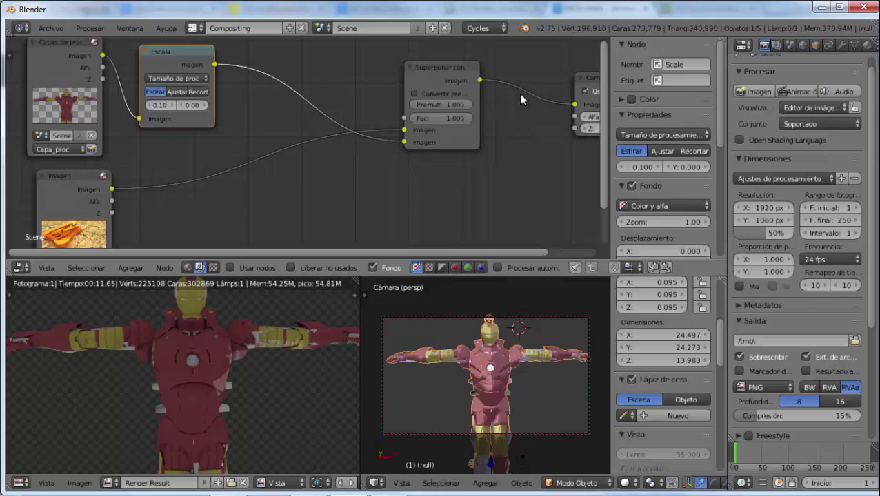
scroll(561, 150, "down", 2)
left_click_drag(555, 90, 558, 127)
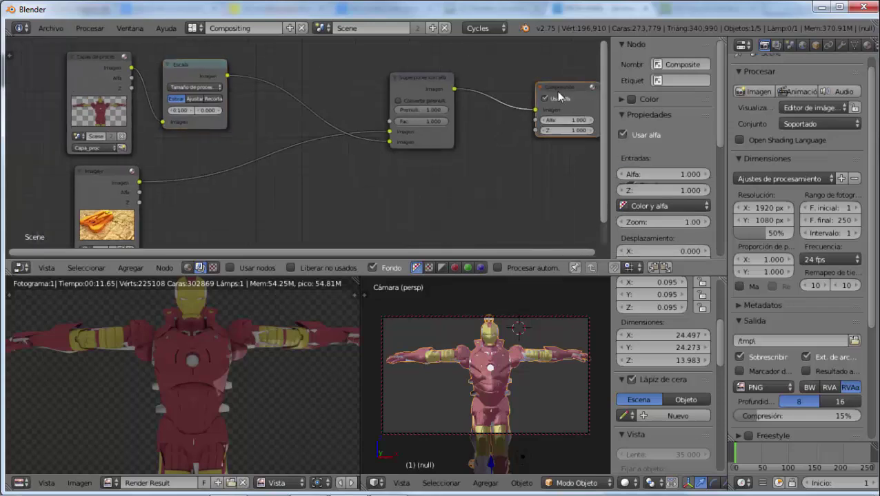
Add a Viewer node for the Alpha Over result above Composite and enable Use Nodes.
left_click(416, 83, "ctrl+shift")
left_click_drag(535, 69, 562, 61)
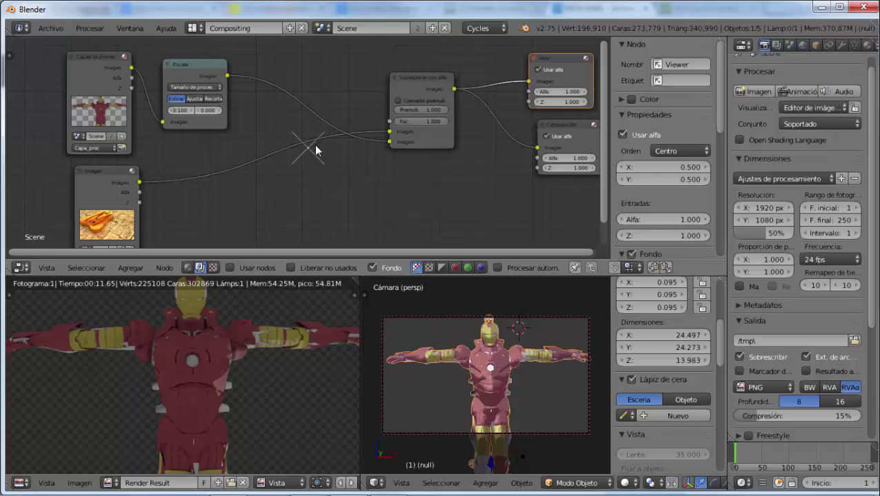
left_click(229, 268)
Turn on the Backdrop preview, change its channel display, and nudge the Scale node right.
left_click(428, 268)
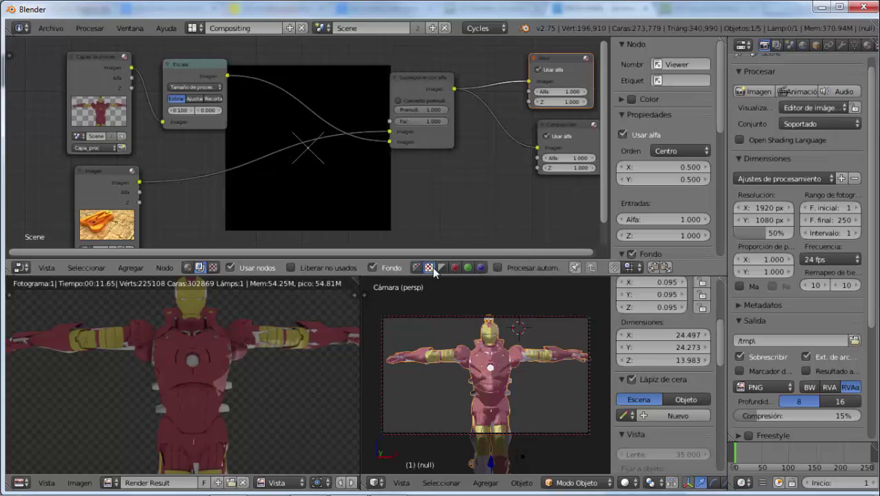
left_click(416, 268)
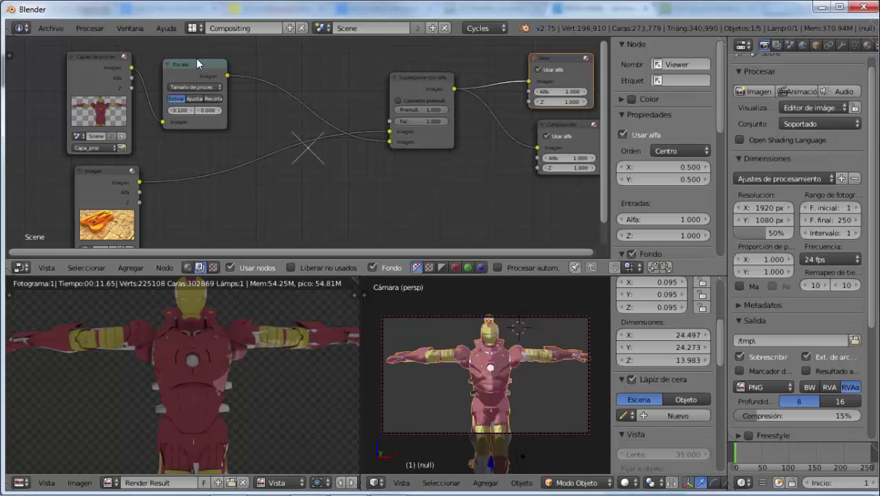
scroll(196, 58, "up", 1)
left_click_drag(186, 57, 196, 58)
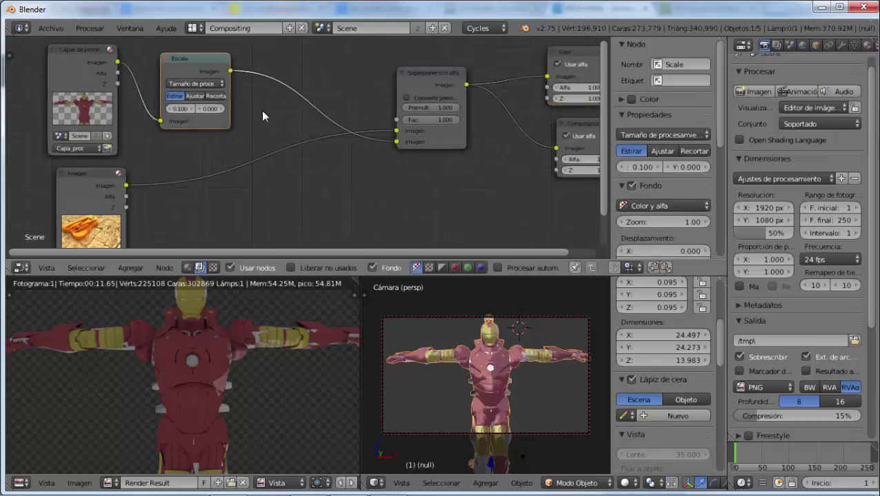
key("shift+a")
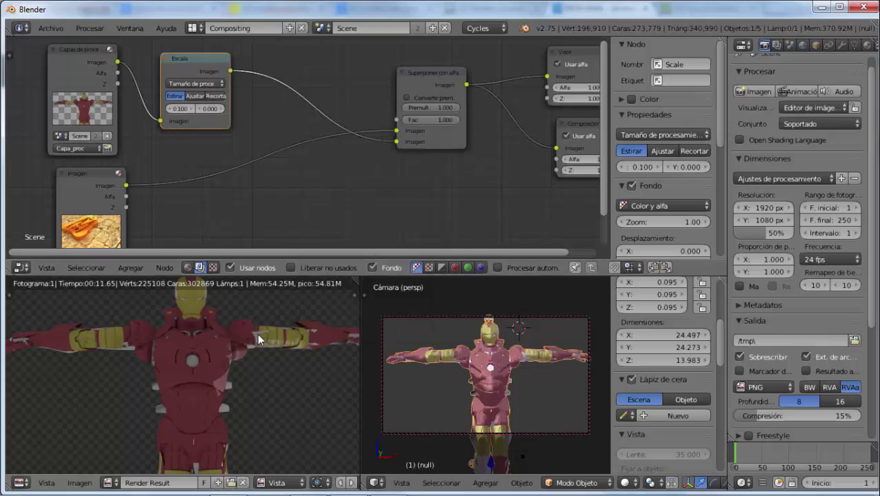
Raise the Scale node's X value from 0.10 to 0.30.
scroll(259, 333, "down", 3)
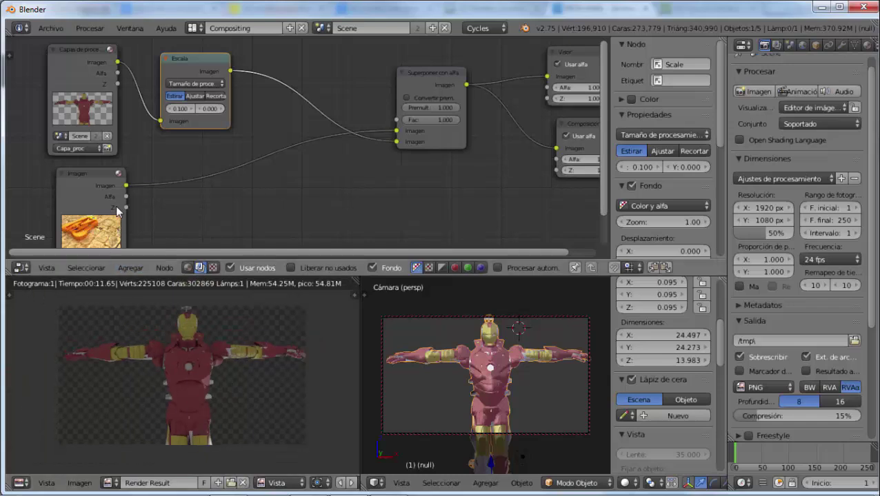
scroll(193, 90, "up", 1)
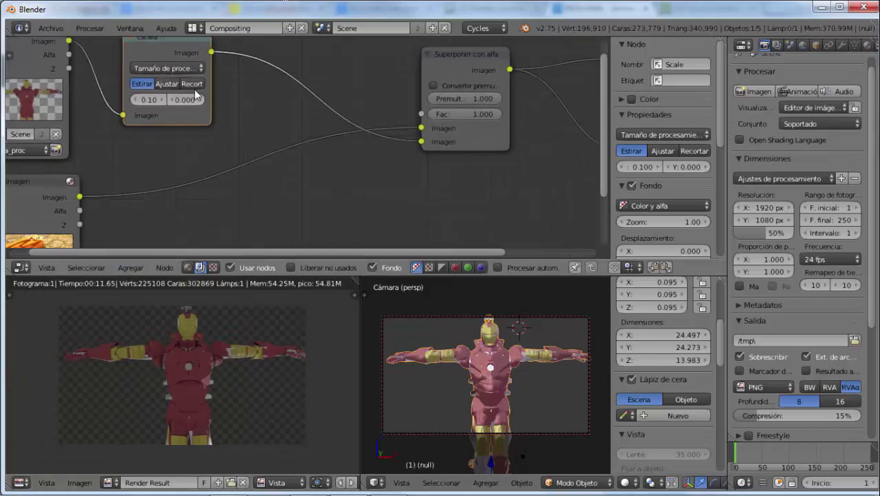
left_click(160, 99)
left_click(160, 99)
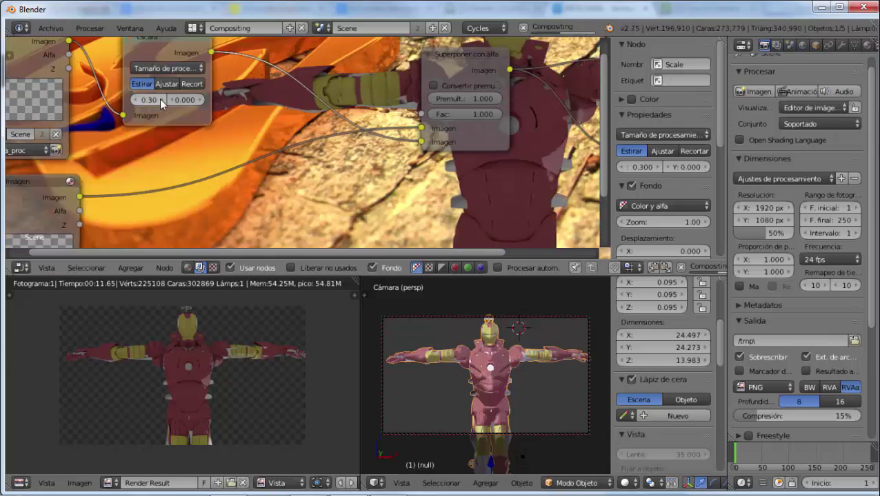
scroll(351, 136, "down", 1)
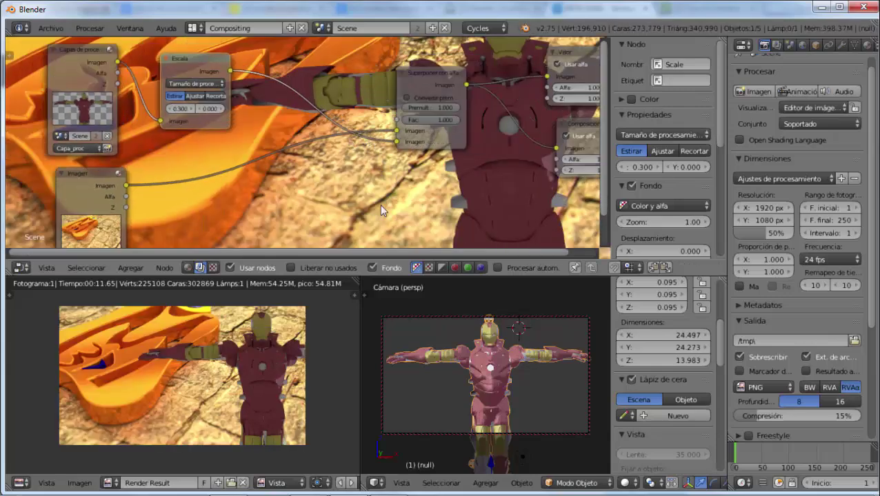
Enlarge the node editor and set the Scale node offsets to X 0.200 and Y -0.200.
left_click_drag(340, 275, 331, 413)
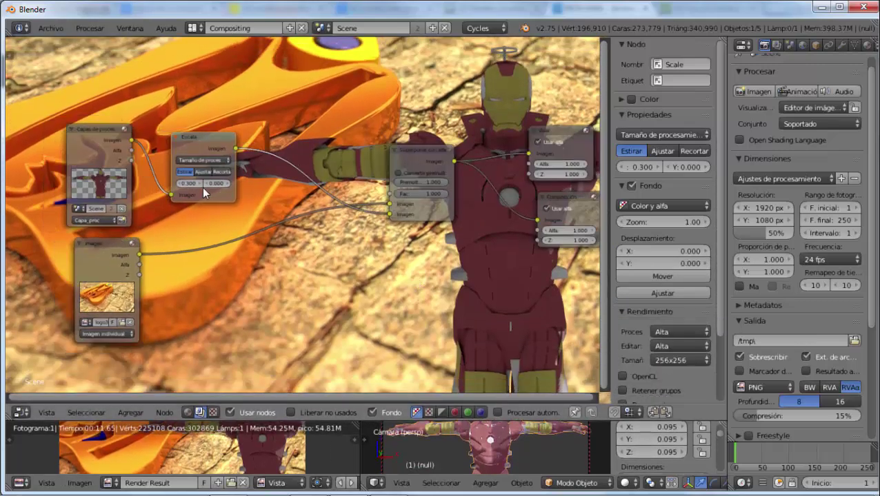
left_click(197, 182)
left_click(197, 182)
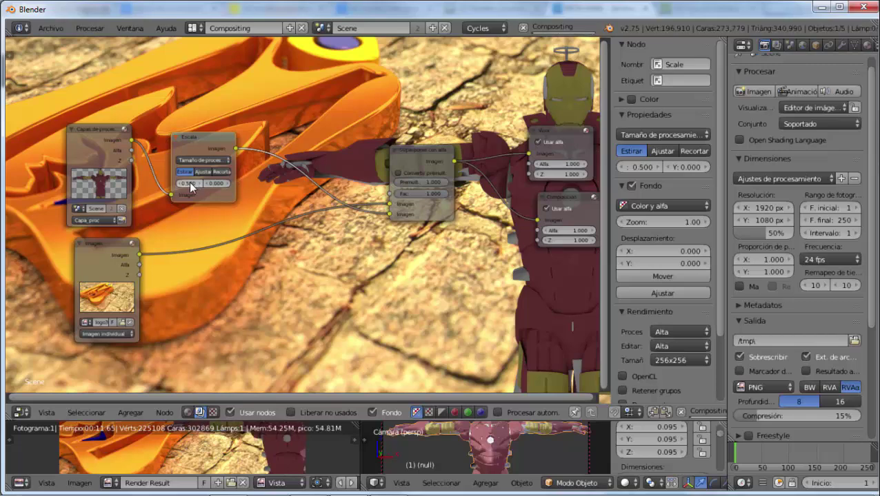
left_click(177, 182)
left_click(178, 181)
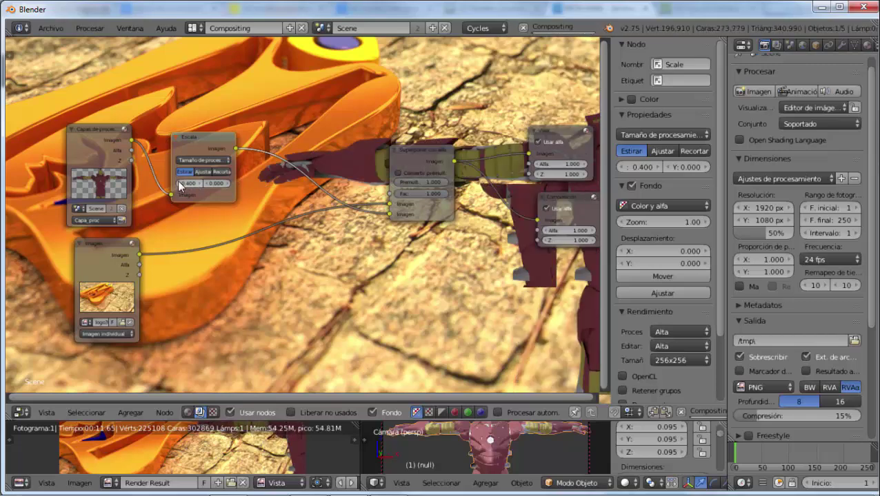
left_click(178, 179)
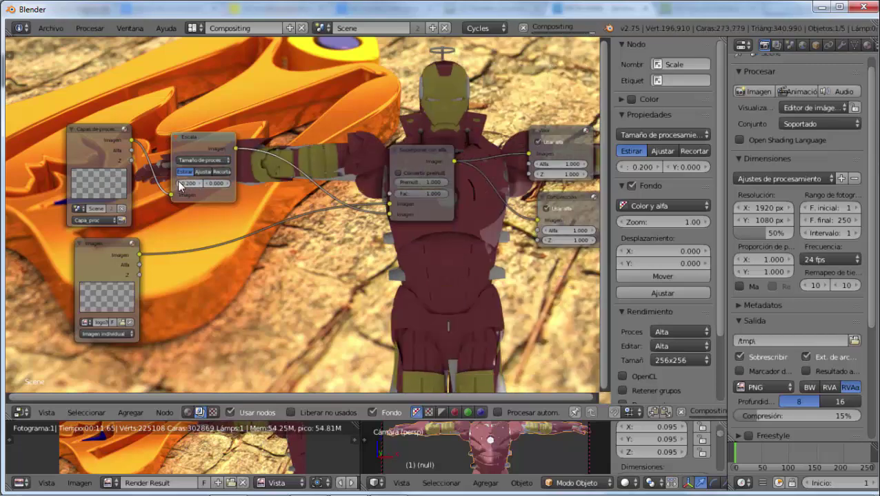
left_click(225, 181)
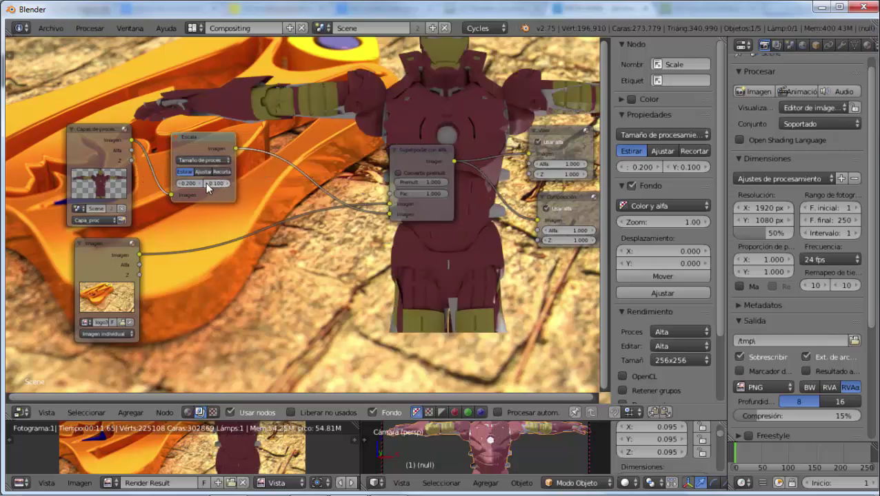
left_click(205, 183)
left_click(205, 183)
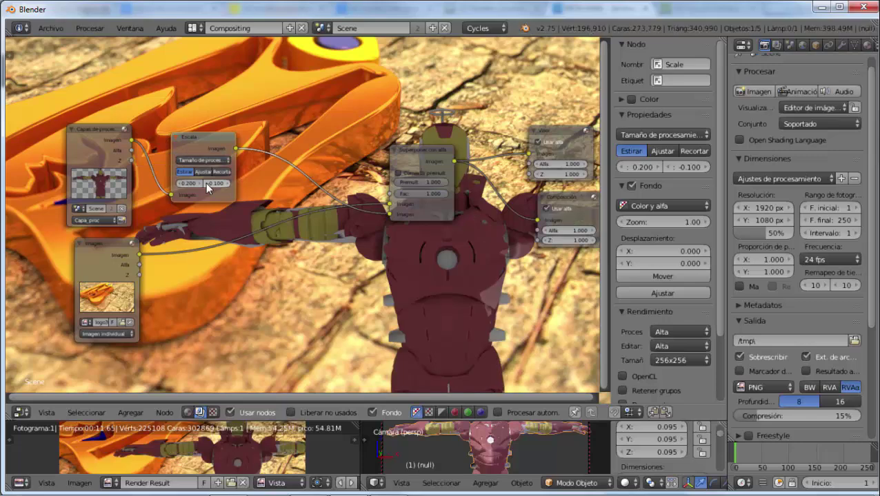
left_click(206, 183)
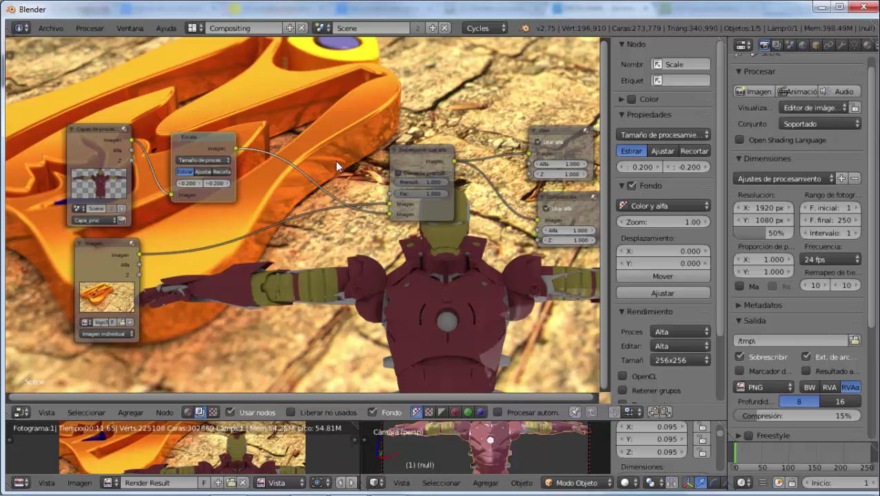
Switch to the Default layout to view the final composited Iron Man render.
left_click(194, 27)
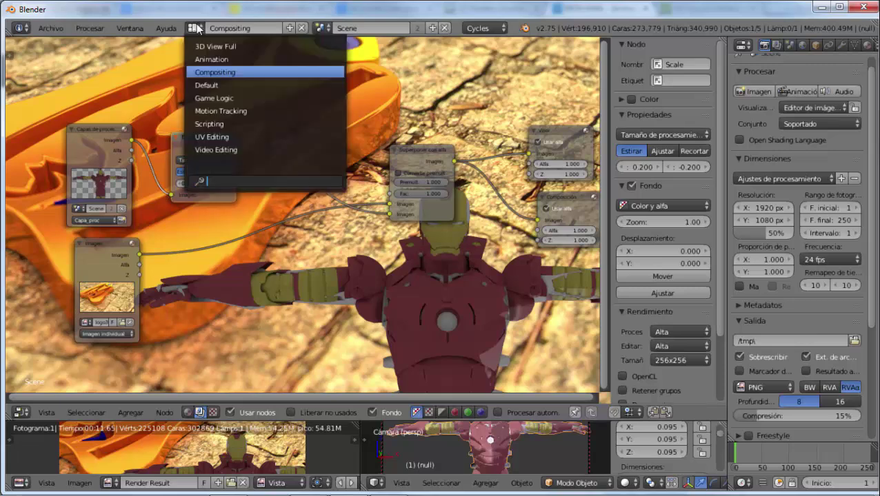
left_click(207, 84)
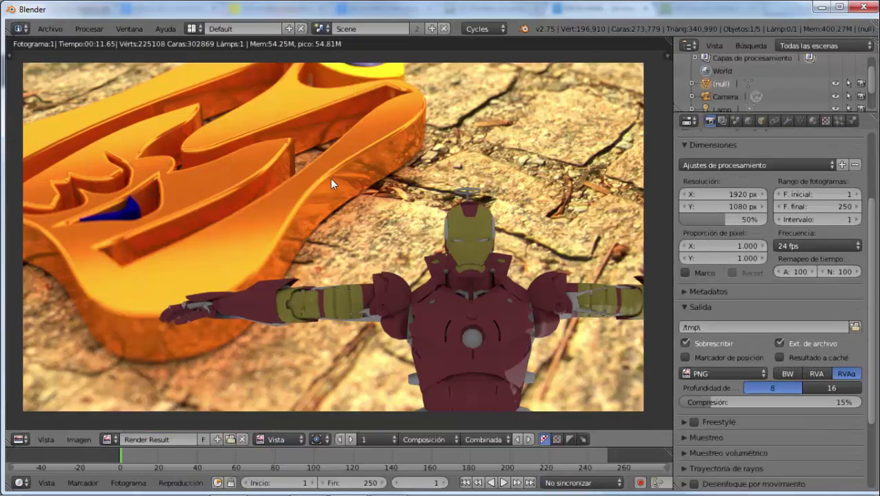